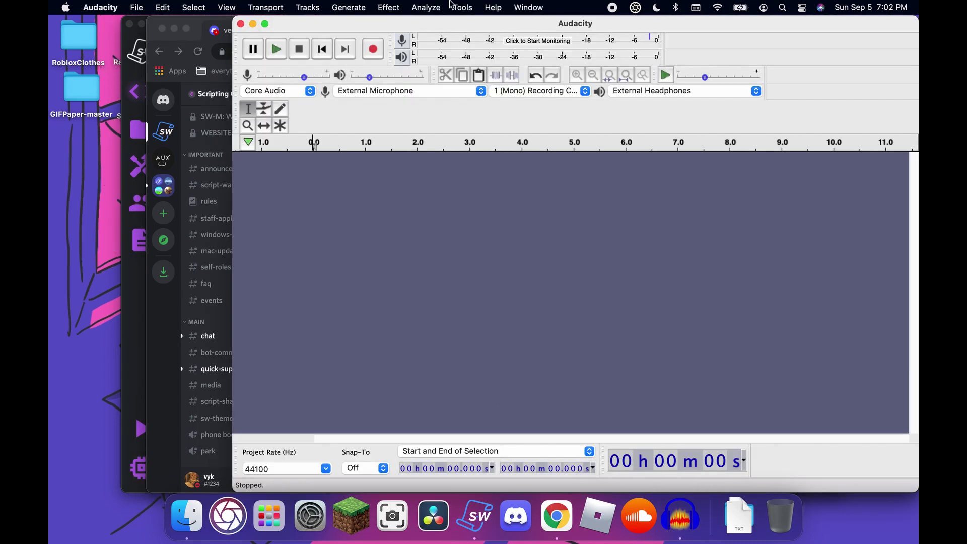
# Start an audio recording in Audacity, then open the sw-themes channel of the Scripting Community server on Discord in Chrome
pyautogui.click(373, 49)
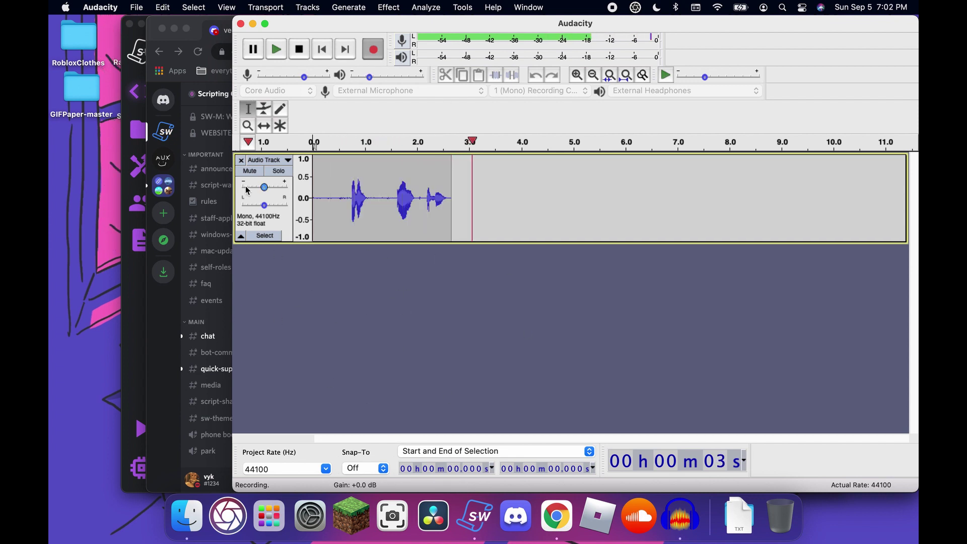
pyautogui.click(201, 160)
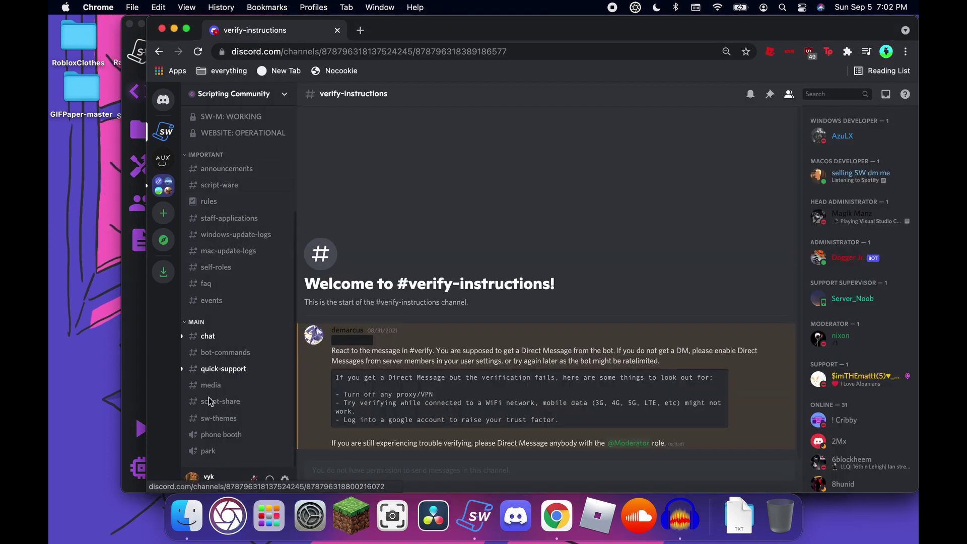
pyautogui.click(235, 419)
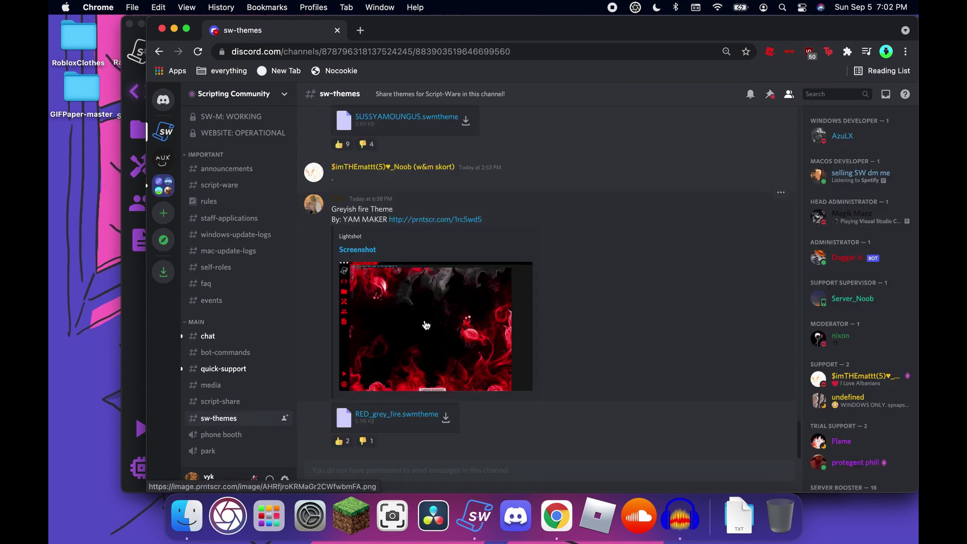
pyautogui.click(425, 325)
pyautogui.click(312, 320)
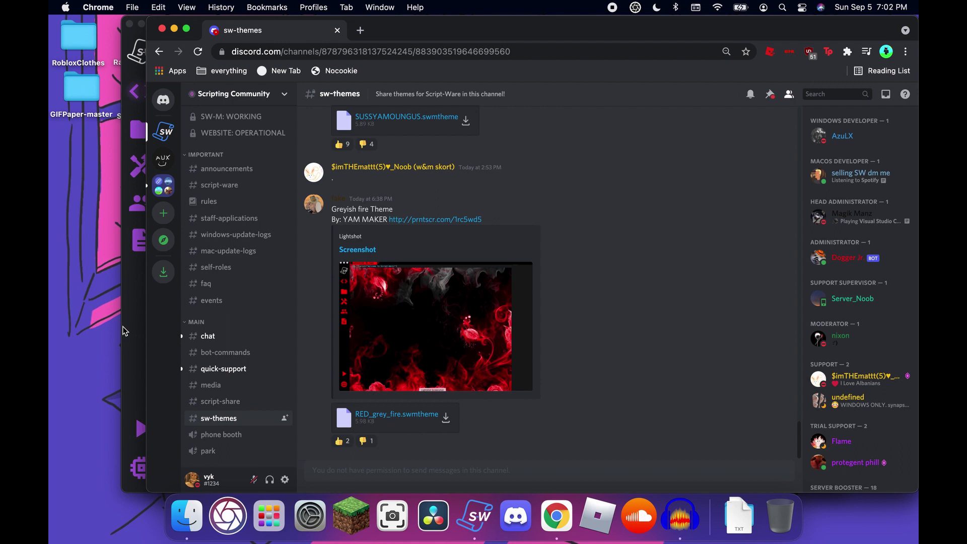
# Switch to Script-Ware and open its themes folder in Finder
pyautogui.click(129, 332)
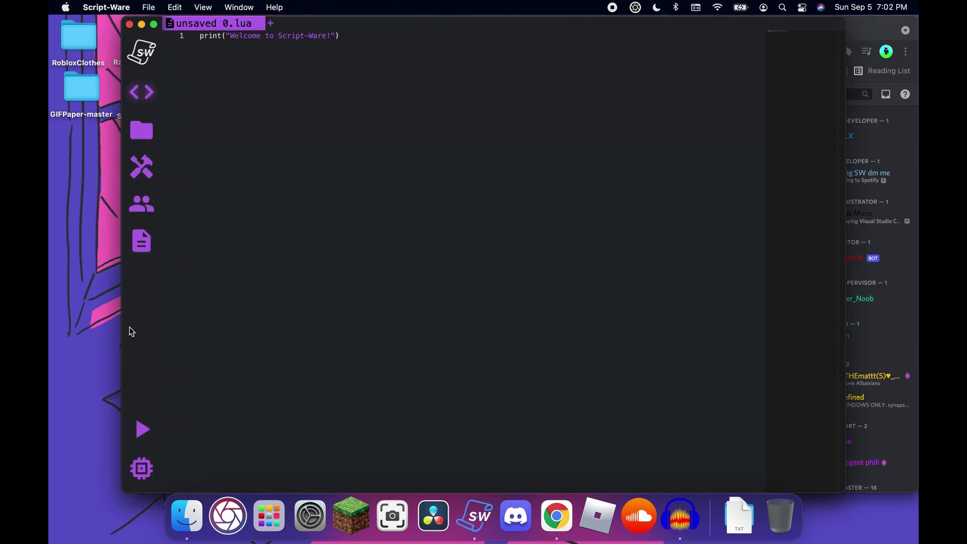
pyautogui.click(143, 52)
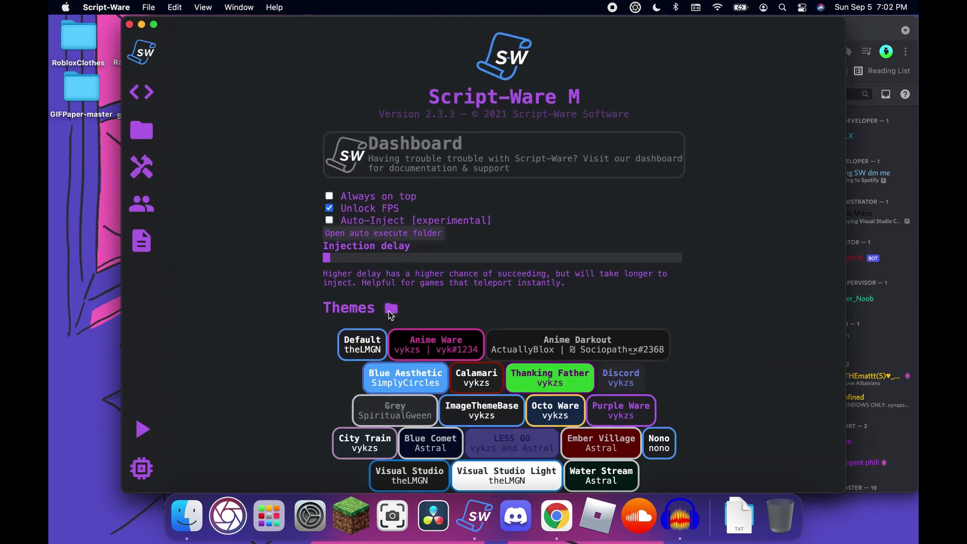
pyautogui.click(390, 312)
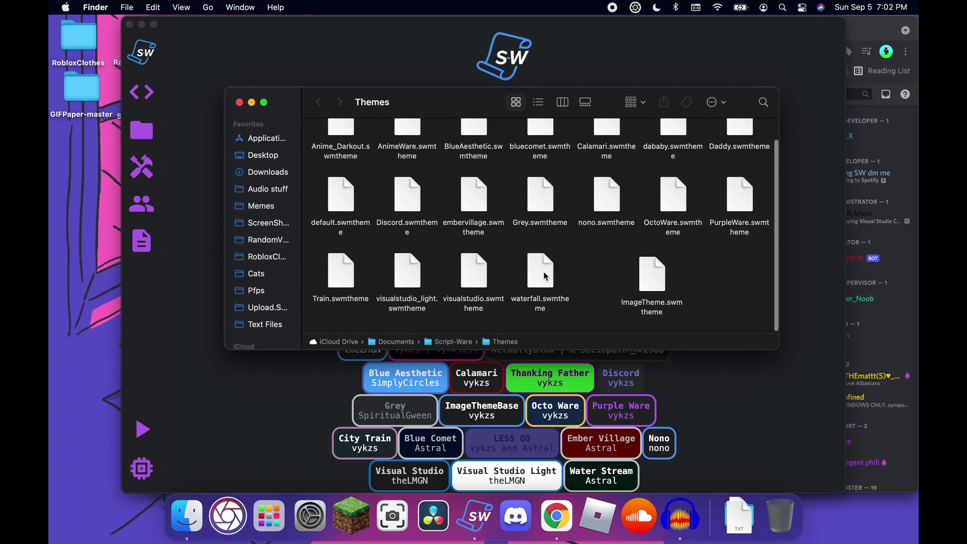
# Open ImageTheme.swmtheme from the Themes folder in TextEdit and close the folder window
pyautogui.moveTo(651, 279); pyautogui.dragTo(610, 275)
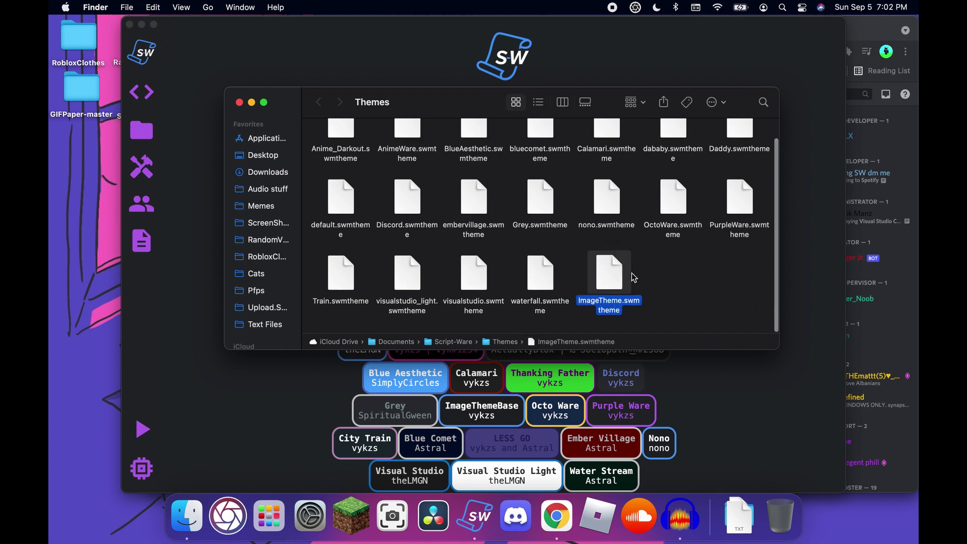
pyautogui.click(633, 275)
pyautogui.click(611, 277)
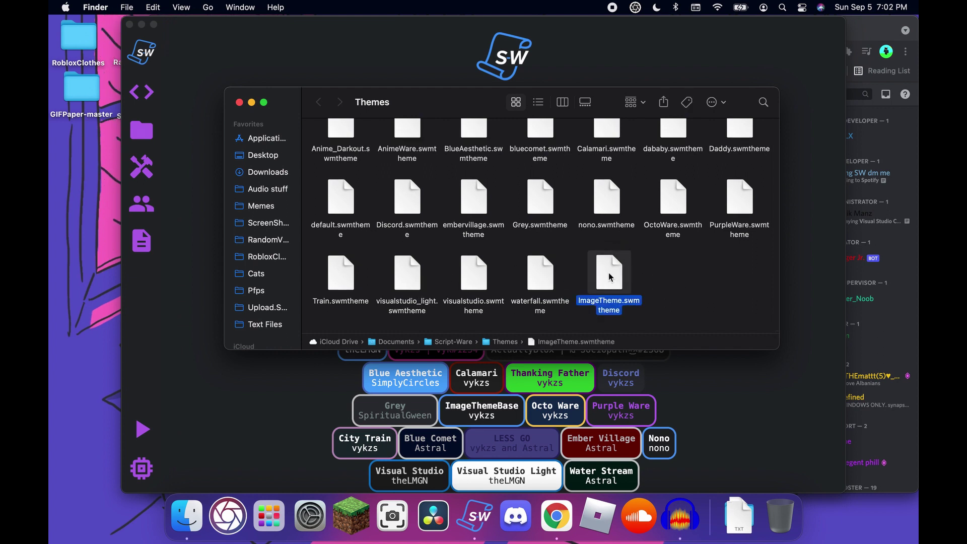
pyautogui.rightClick(610, 277)
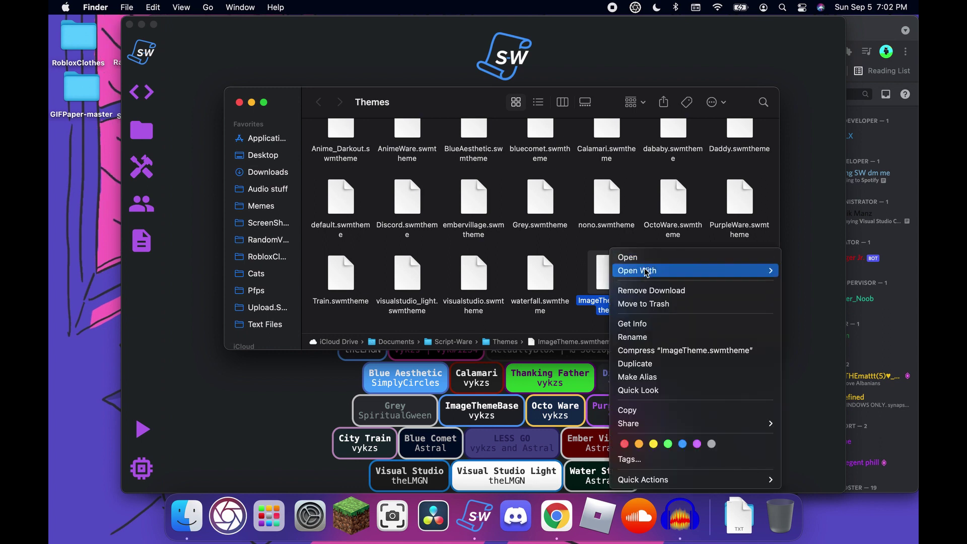
pyautogui.moveTo(687, 273)
pyautogui.click(817, 269)
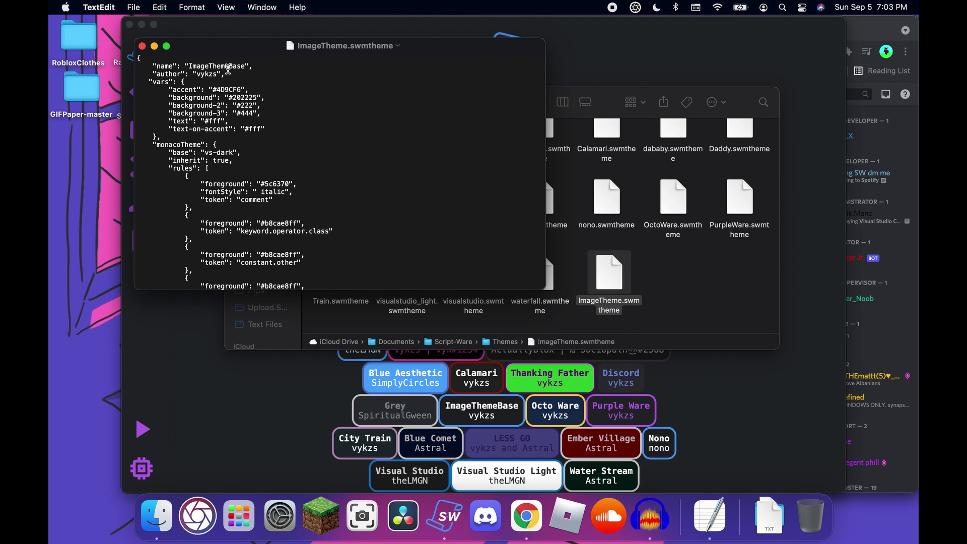
pyautogui.moveTo(230, 50); pyautogui.dragTo(692, 166)
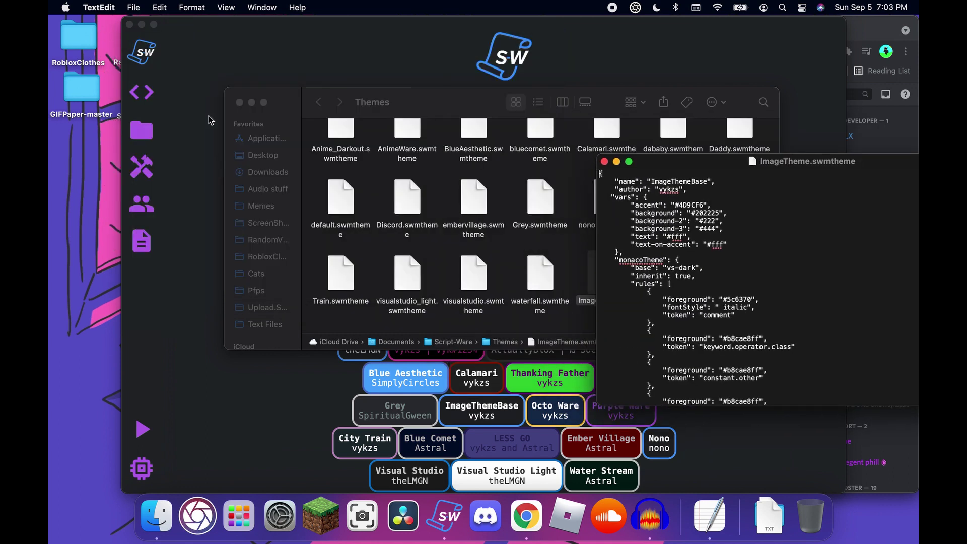
pyautogui.click(240, 102)
# Apply the ImageThemeBase theme in Script-Ware and view it in the script editor
pyautogui.press('super+q')
pyautogui.scroll(-2, 537, 351)
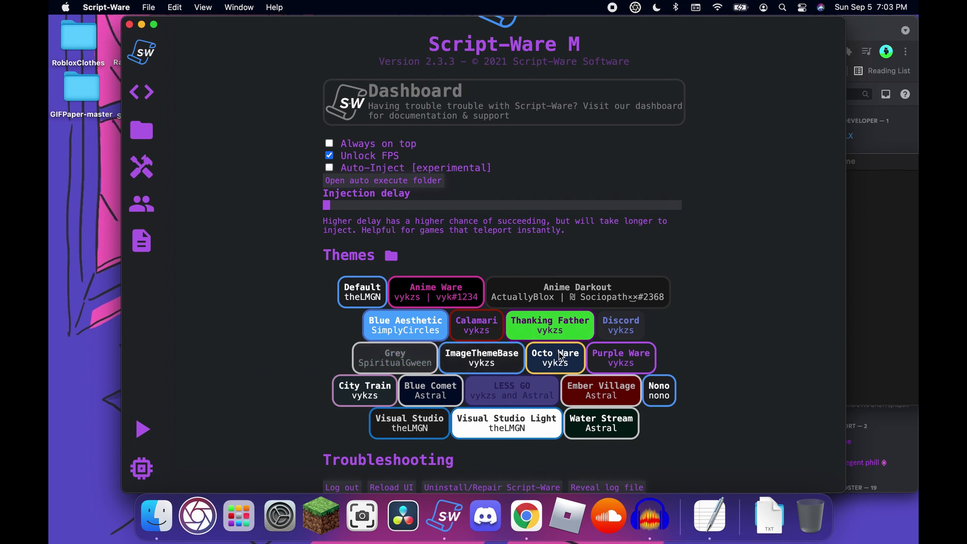
pyautogui.click(496, 357)
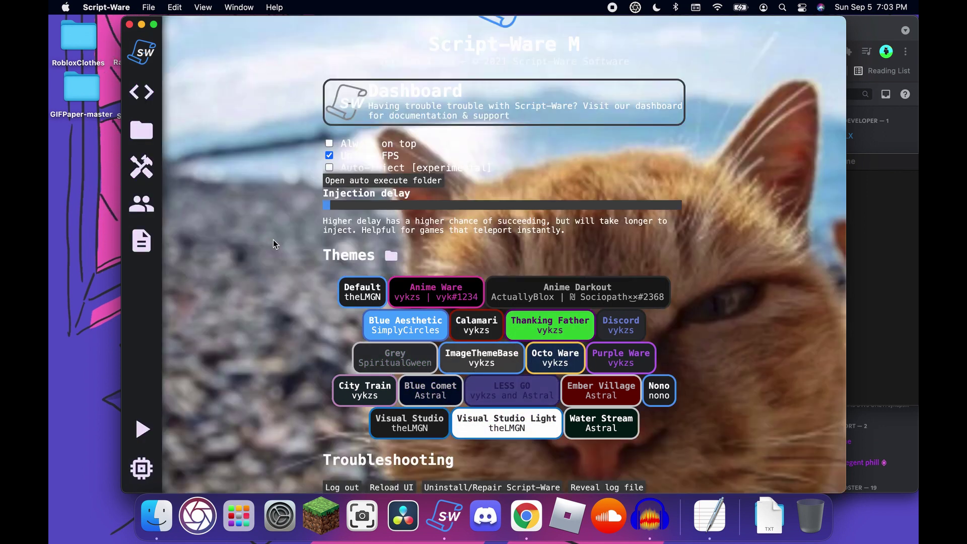
pyautogui.click(142, 92)
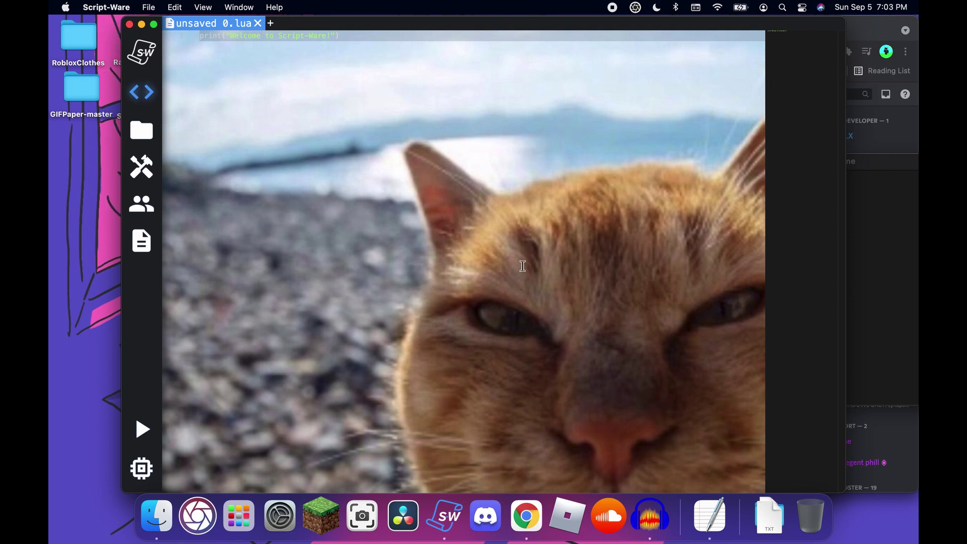
# Compare the name and author lines of the theme file with the ImageThemeBase entry in Script-Ware's themes list
pyautogui.click(870, 270)
pyautogui.moveTo(696, 167); pyautogui.dragTo(586, 145)
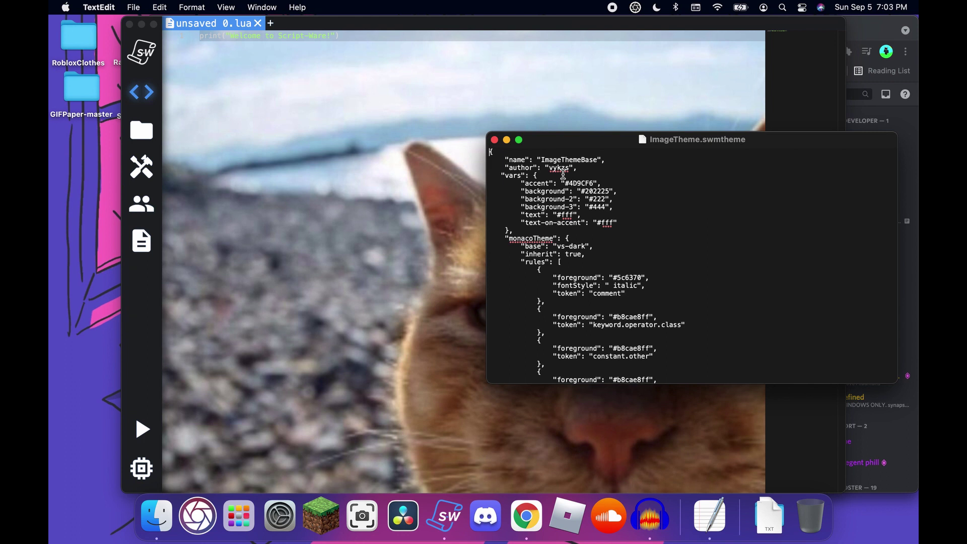
pyautogui.doubleClick(563, 160)
pyautogui.click(145, 56)
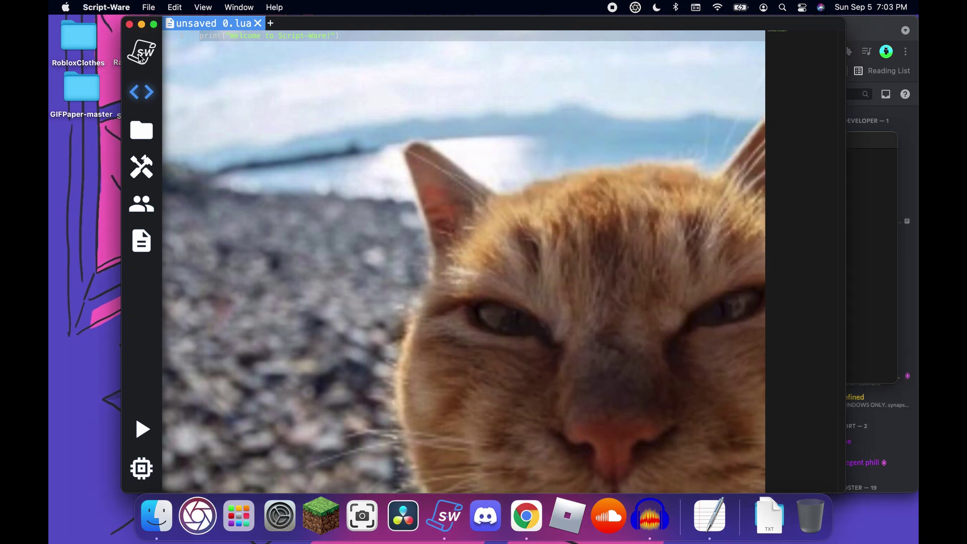
pyautogui.click(145, 56)
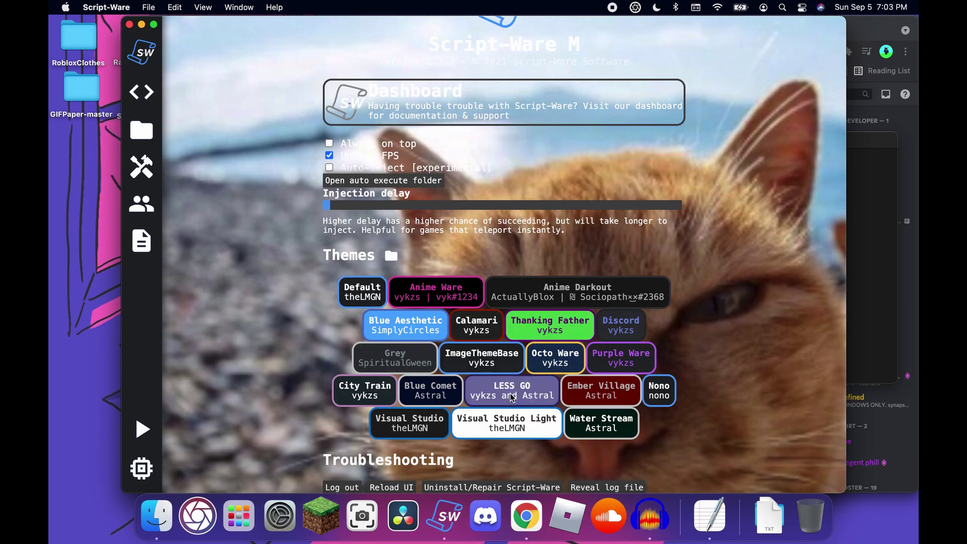
pyautogui.click(478, 359)
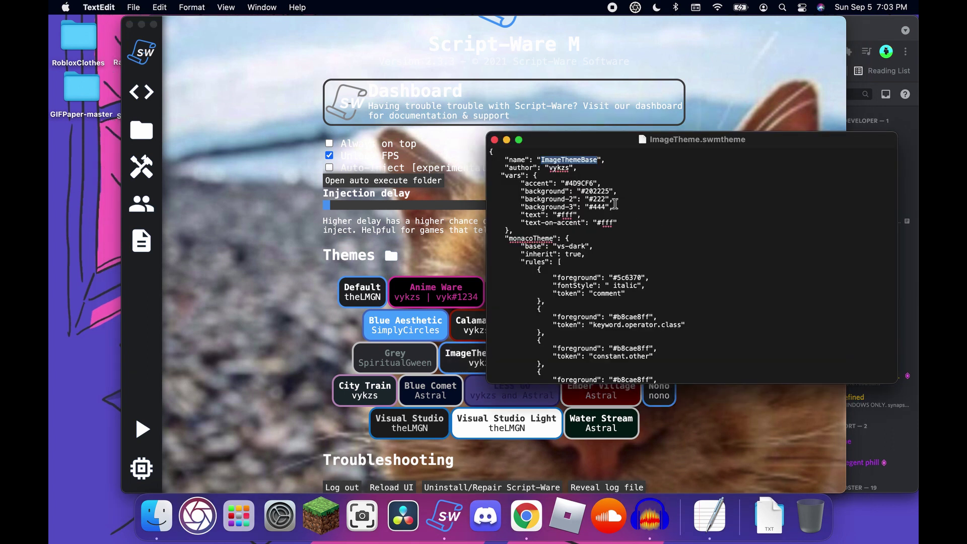
pyautogui.click(353, 321)
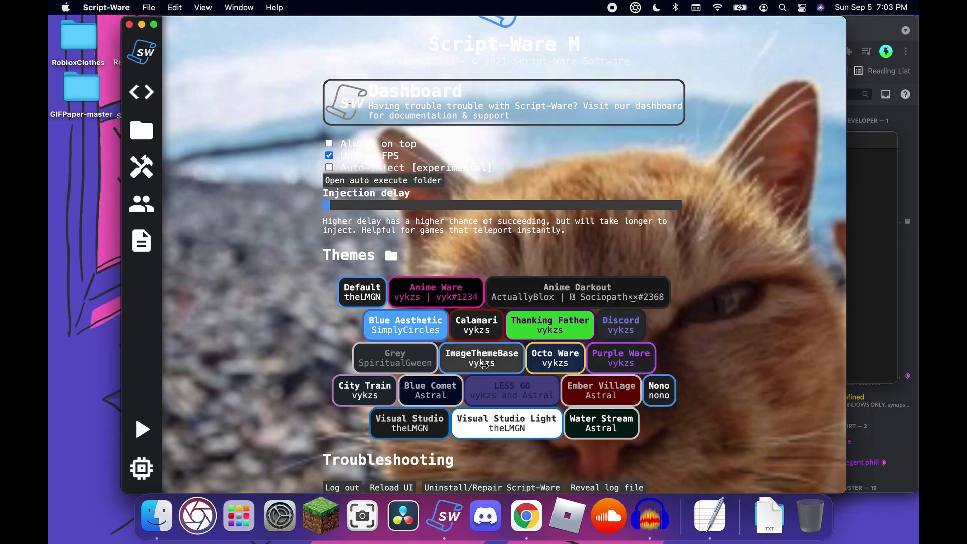
pyautogui.click(480, 358)
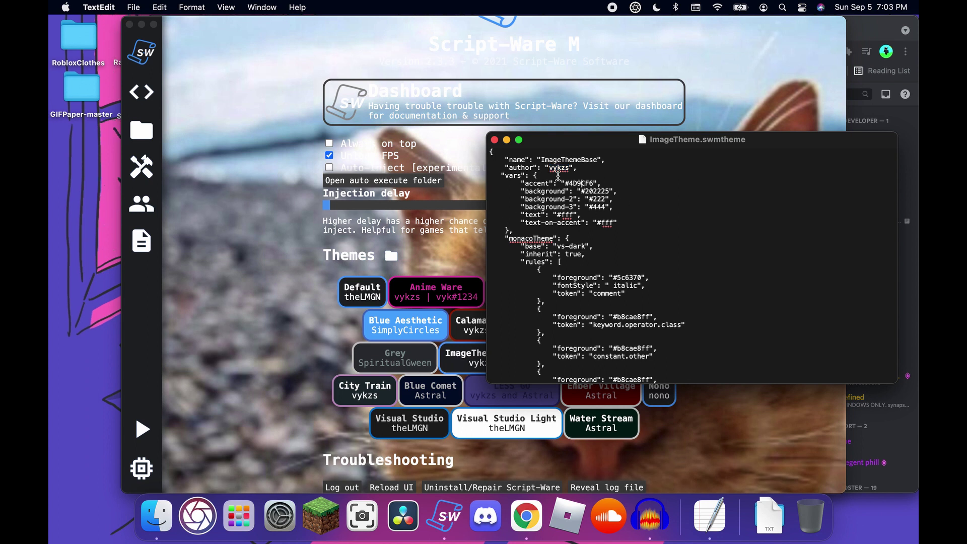
# Try #fff as the accent colour in the theme file, view it in Script-Ware, and undo the change
pyautogui.doubleClick(579, 184)
pyautogui.write('fff')
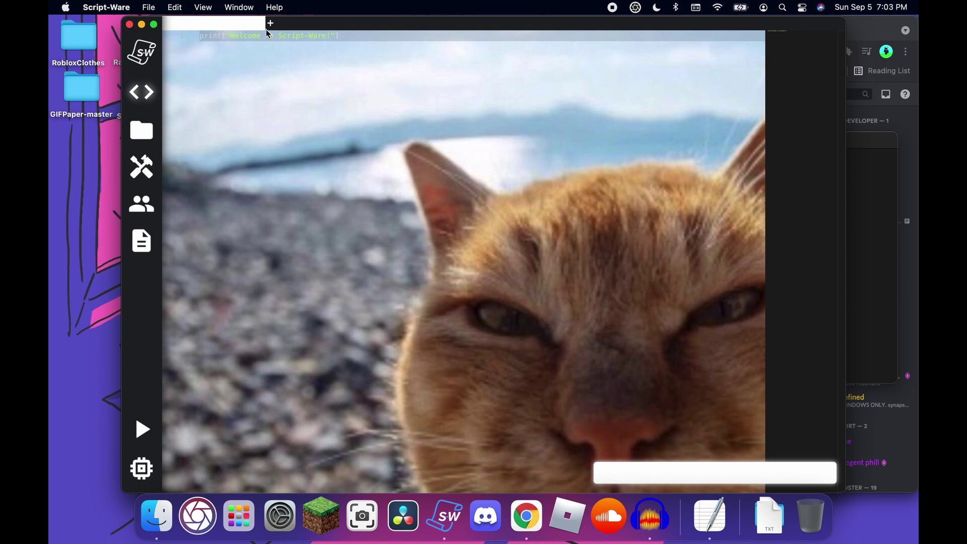
pyautogui.press('super+Tab')
pyautogui.press('super+z')
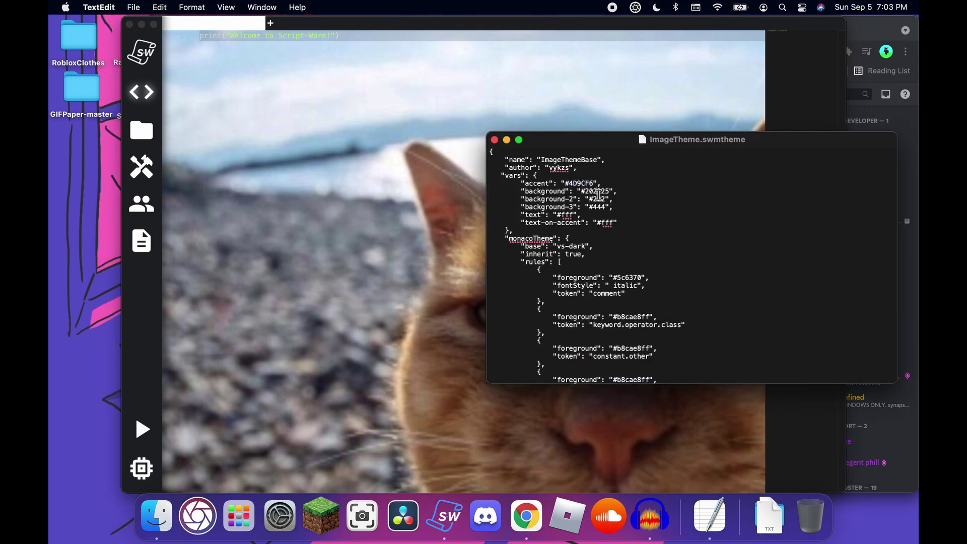
# Try #fff as the background colour in the theme file, inspect Script-Ware's Tools section, and undo the change
pyautogui.doubleClick(597, 191)
pyautogui.write('fff')
pyautogui.press('super+Tab')
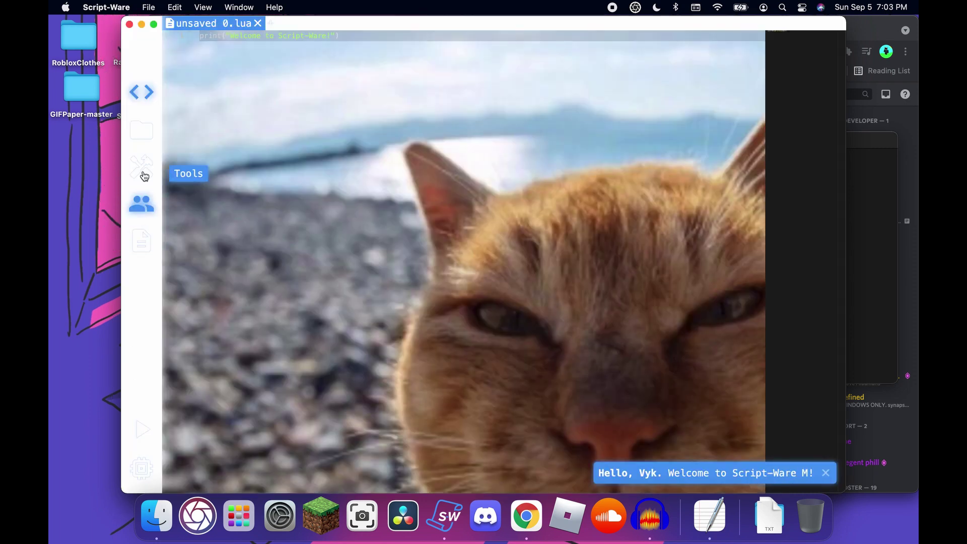
pyautogui.click(145, 176)
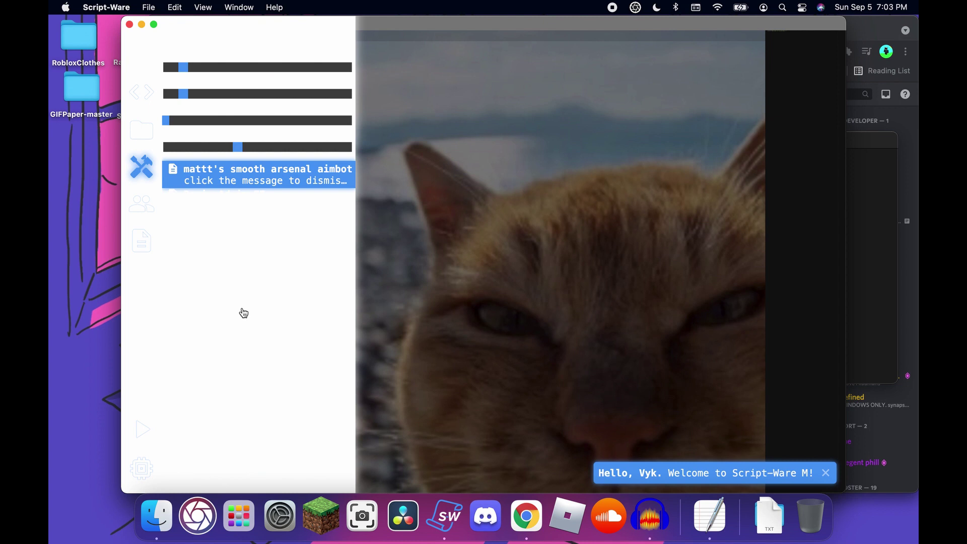
pyautogui.click(240, 314)
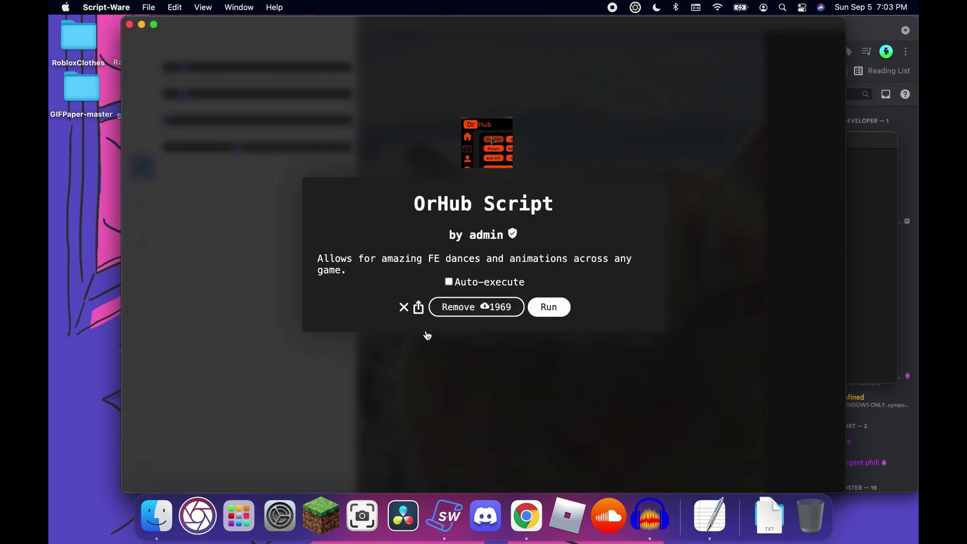
pyautogui.click(494, 384)
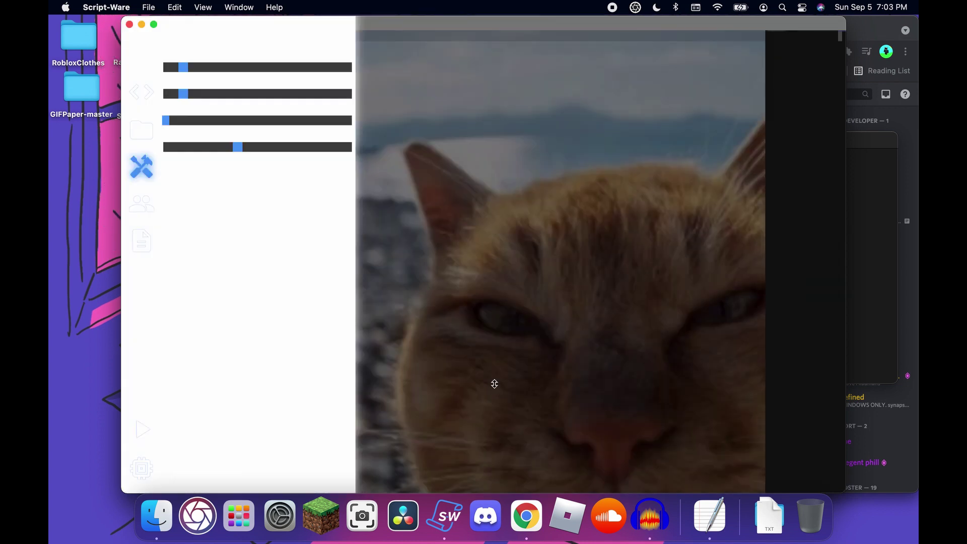
pyautogui.click(494, 384)
pyautogui.press('super+Tab')
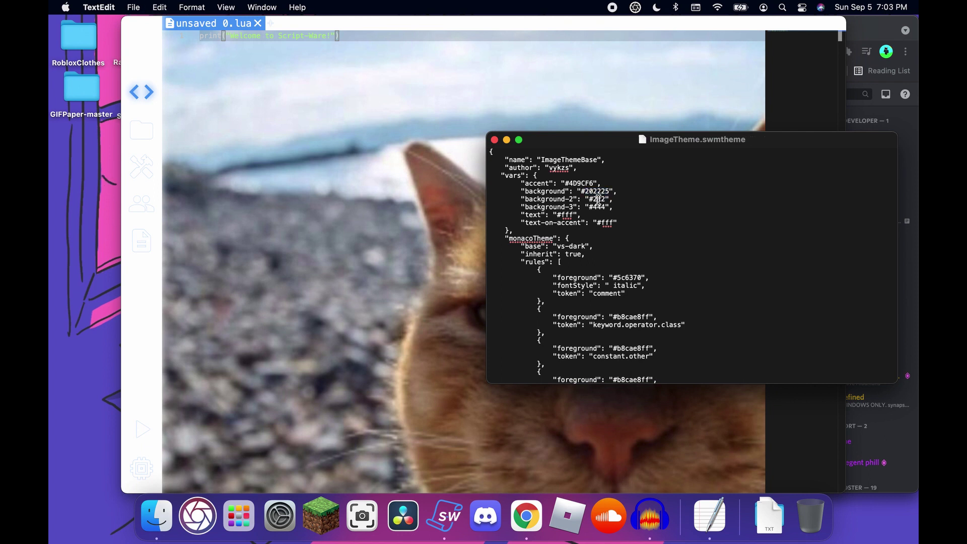
# Try #fff as the background-2 colour, inspect Script-Ware's My Scripts and Tools sections, and undo the change in the theme file
pyautogui.click(267, 294)
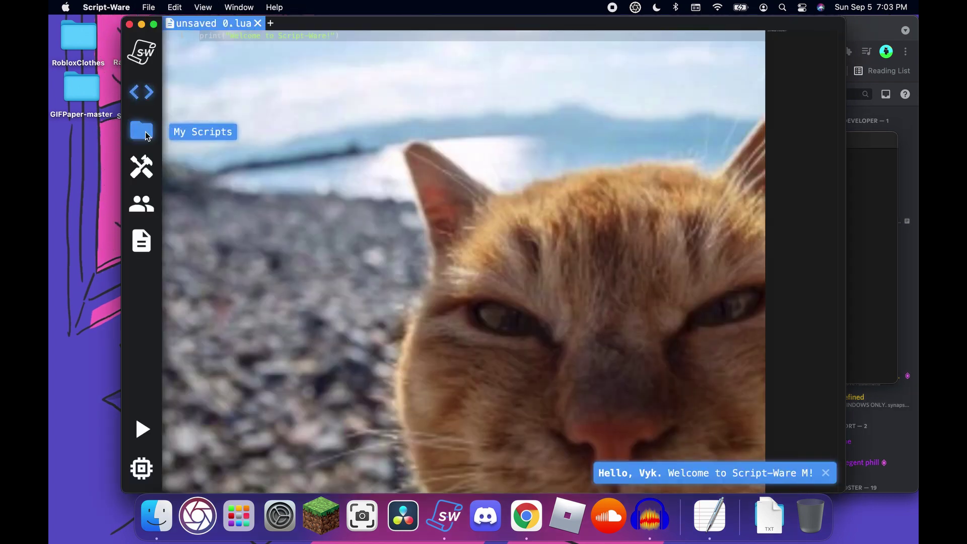
pyautogui.click(167, 130)
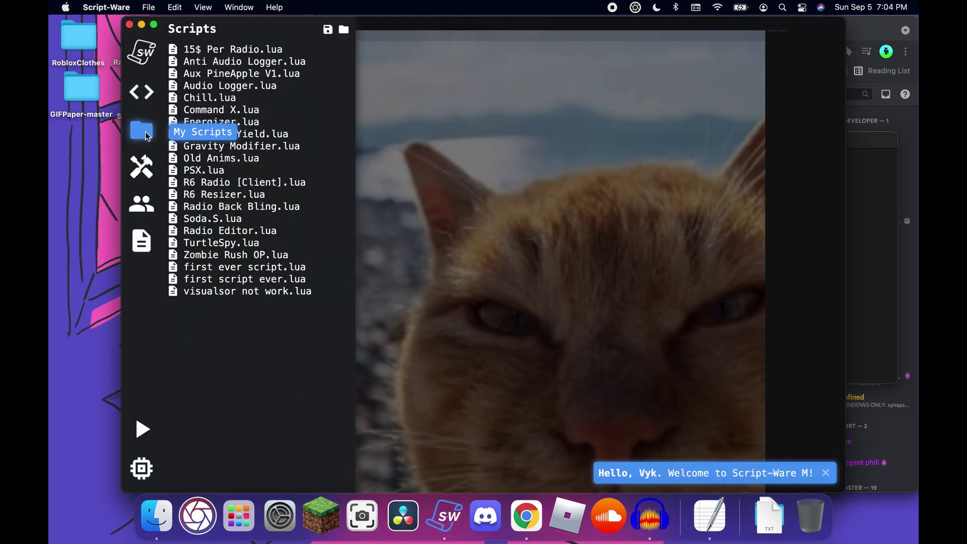
pyautogui.click(142, 169)
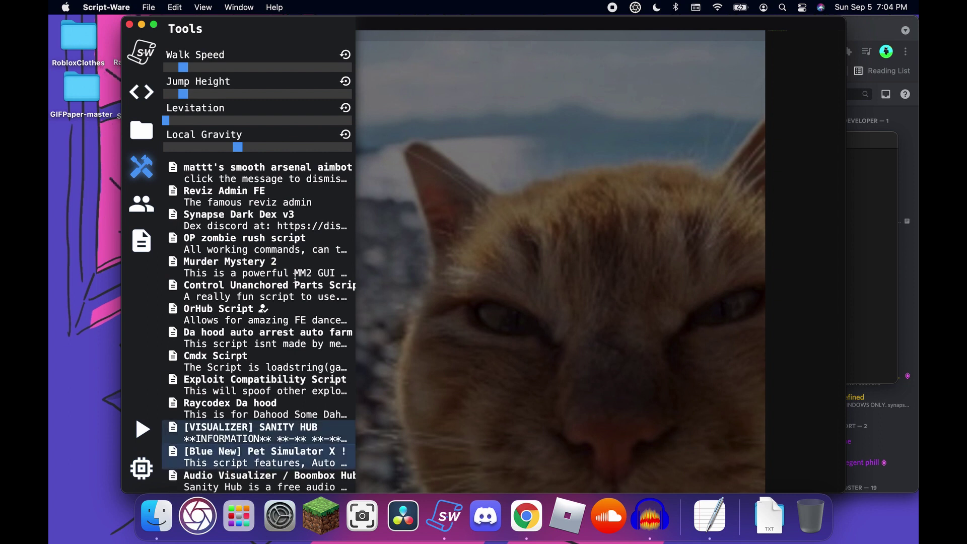
pyautogui.press('super+Tab')
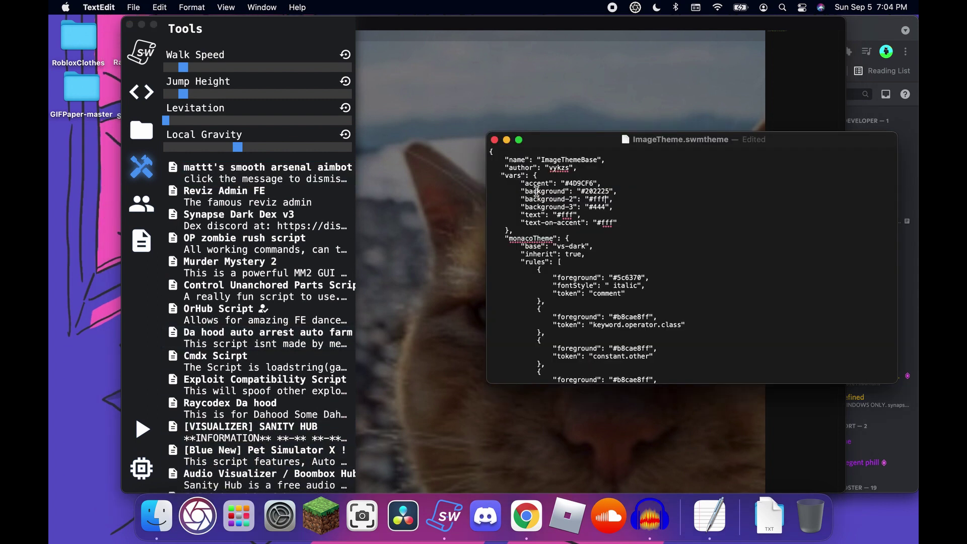
pyautogui.press('super+z')
# Examine the theme's colours on Script-Ware's settings page, from the Dashboard box to the Troubleshooting section
pyautogui.press('super+Tab')
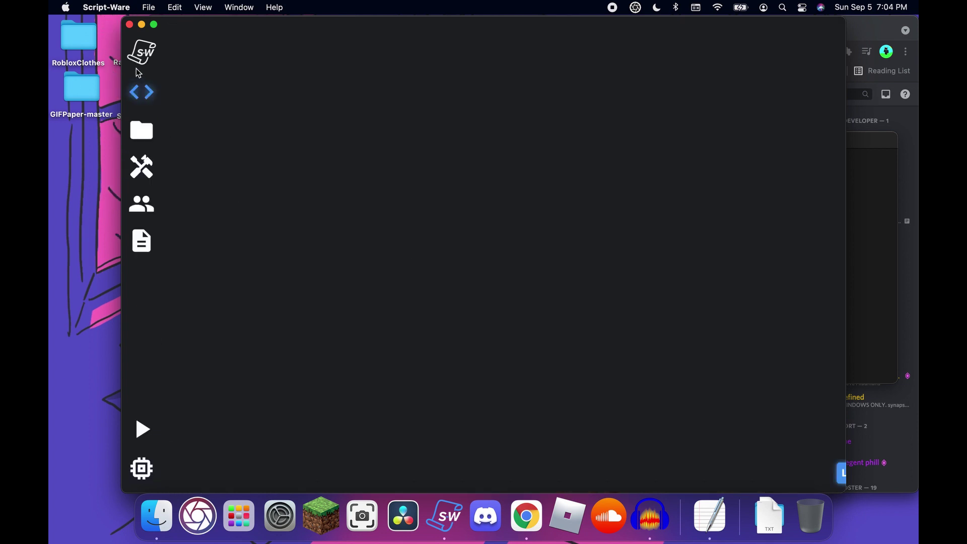
pyautogui.click(146, 60)
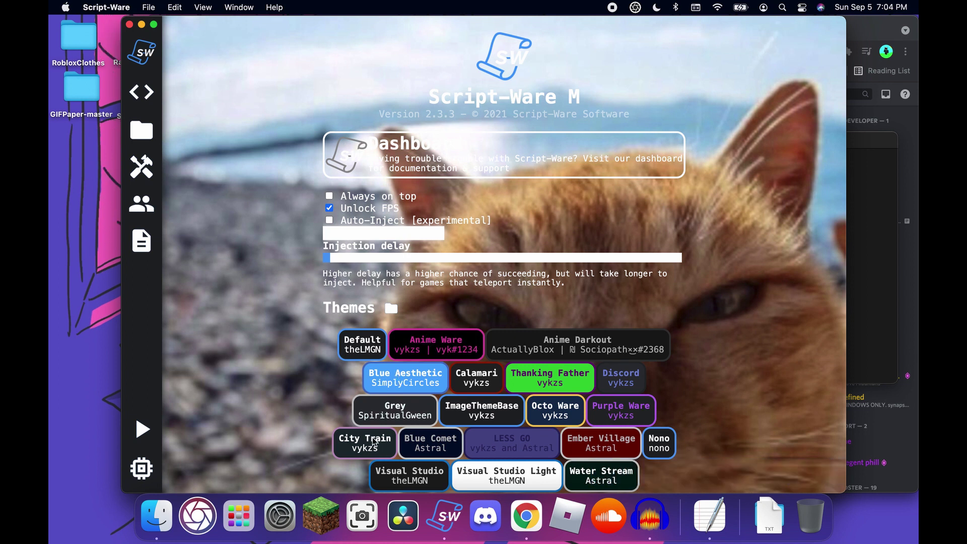
pyautogui.scroll(-2, 373, 442)
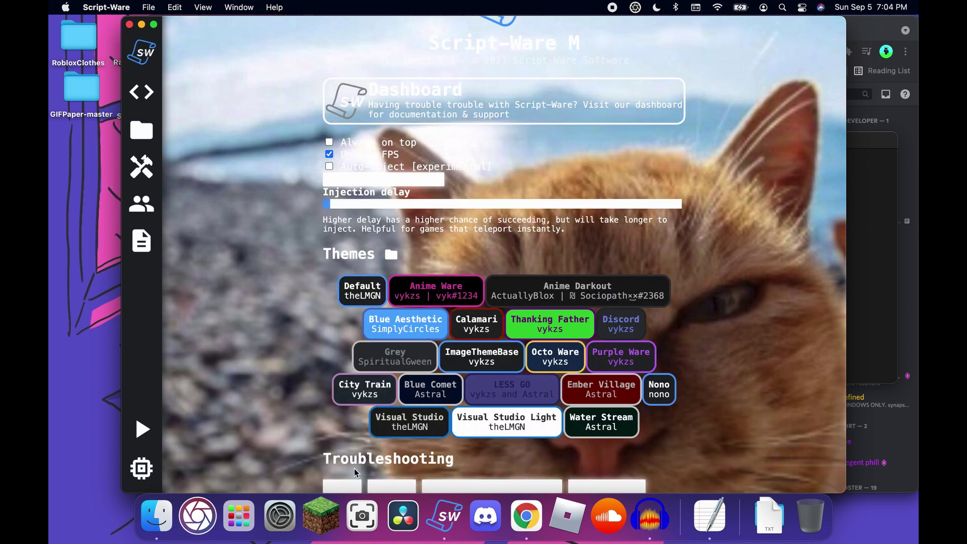
# Switch to TextEdit and undo the last colour change in the theme file
pyautogui.press('super+Tab')
pyautogui.press('super+z')
pyautogui.click(600, 230)
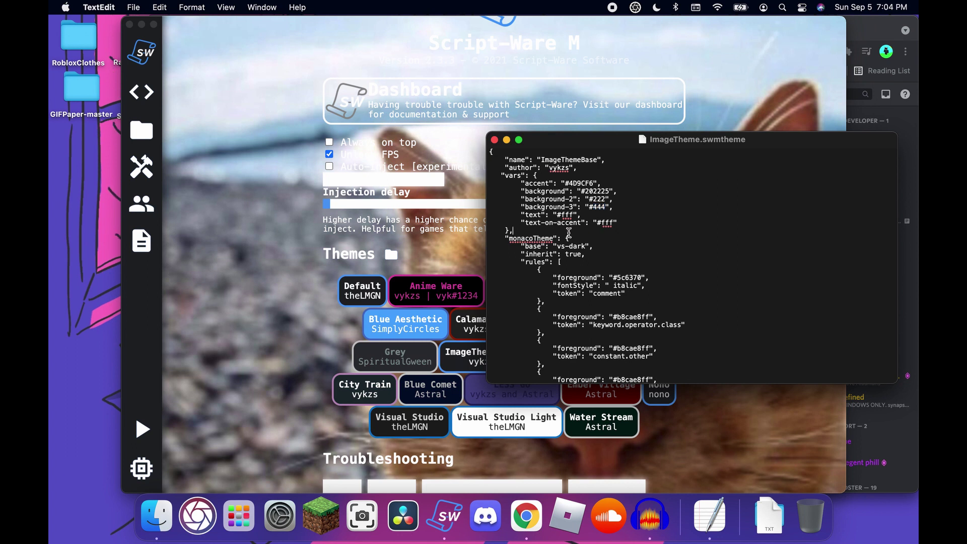
# Set the text colour to #000 in the theme file's vars and return to Script-Ware
pyautogui.tripleClick(564, 214)
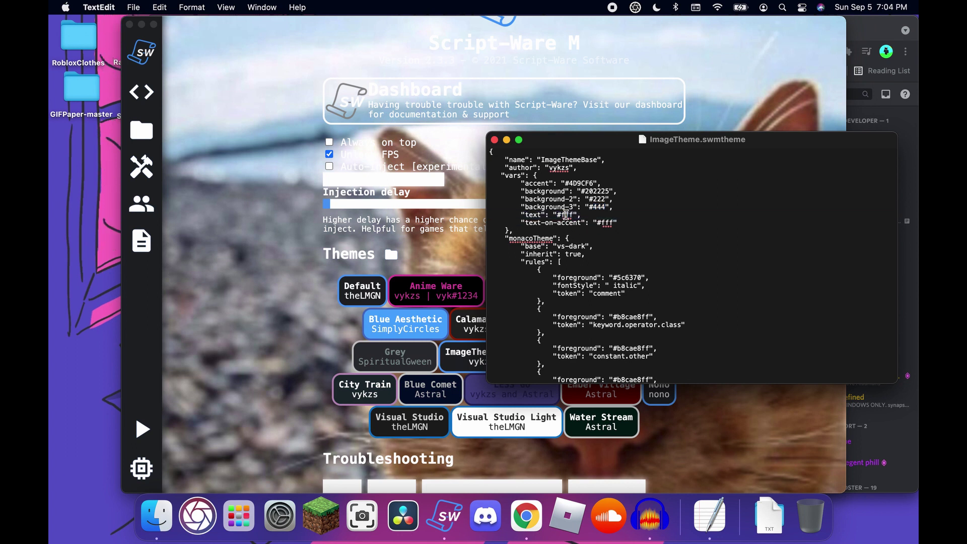
pyautogui.doubleClick(565, 215)
pyautogui.write('000')
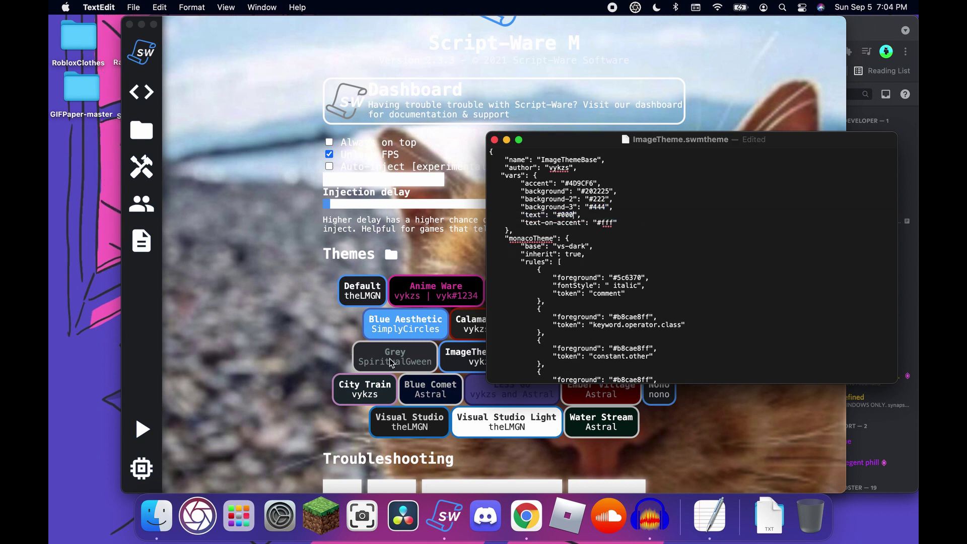
pyautogui.click(392, 362)
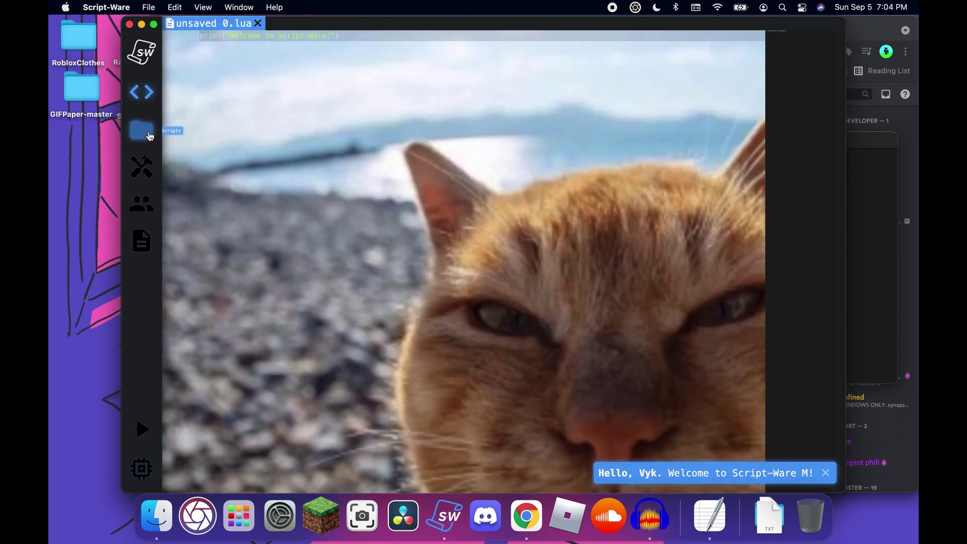
# Inspect the Friends and Tools sections and the Murder Mystery 2 script's details, and undo the text colour change in the theme file
pyautogui.click(140, 206)
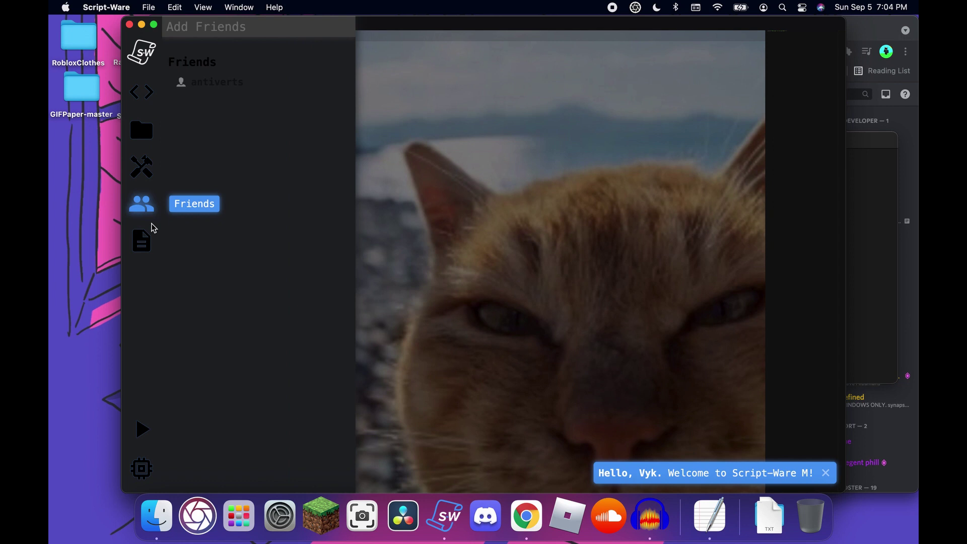
pyautogui.click(148, 142)
pyautogui.click(238, 161)
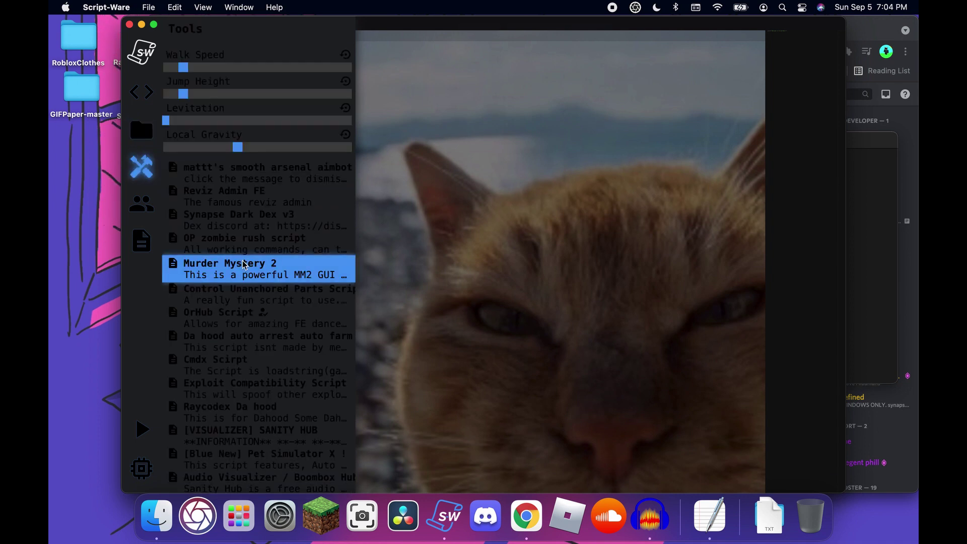
pyautogui.click(243, 263)
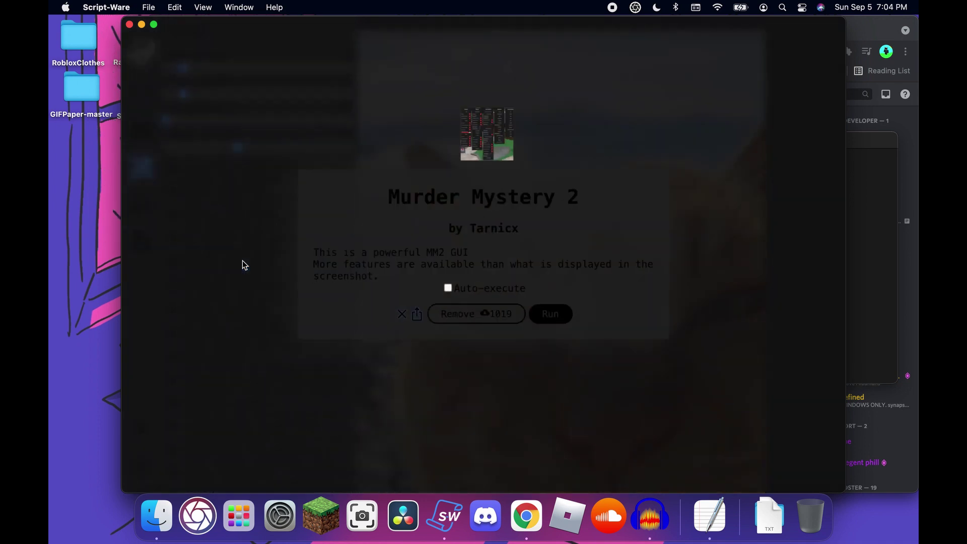
pyautogui.click(432, 365)
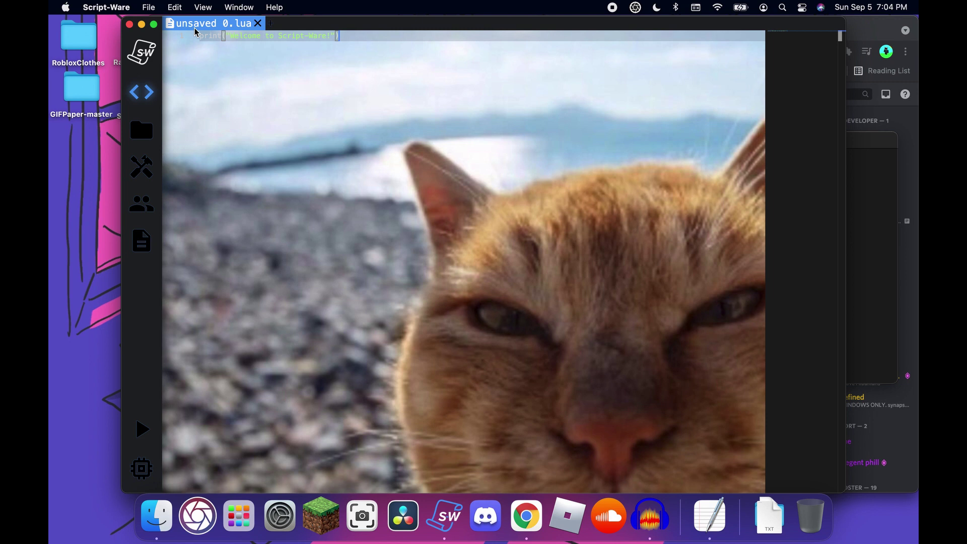
pyautogui.press('super+Tab')
pyautogui.press('super+z')
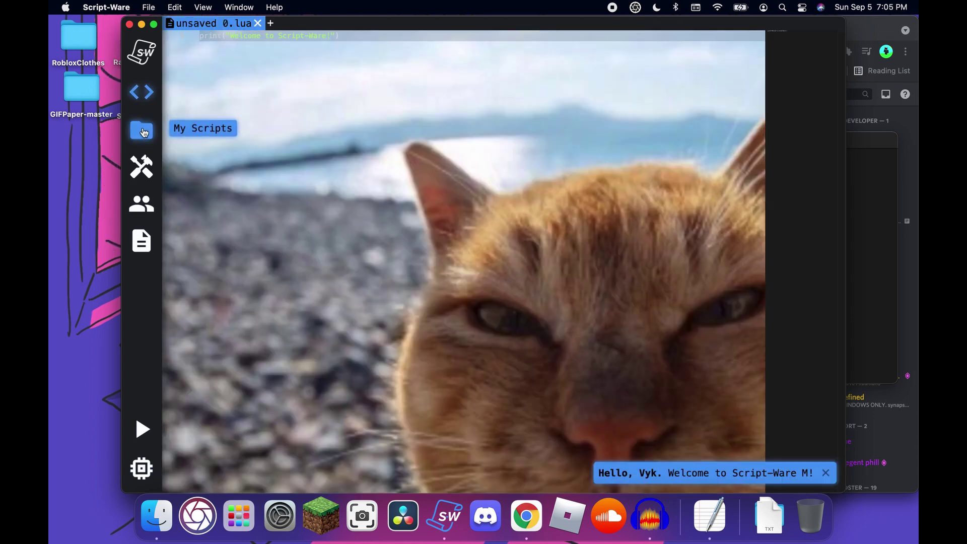
# Inspect the Tools section and the Da hood auto arrest auto farm script's details, and undo the text-on-accent change in the theme file
pyautogui.click(144, 164)
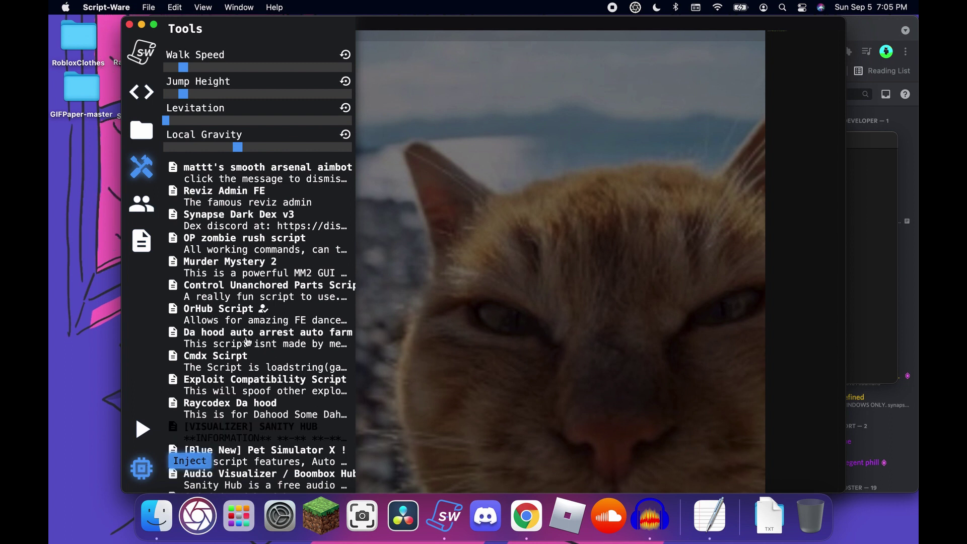
pyautogui.click(246, 337)
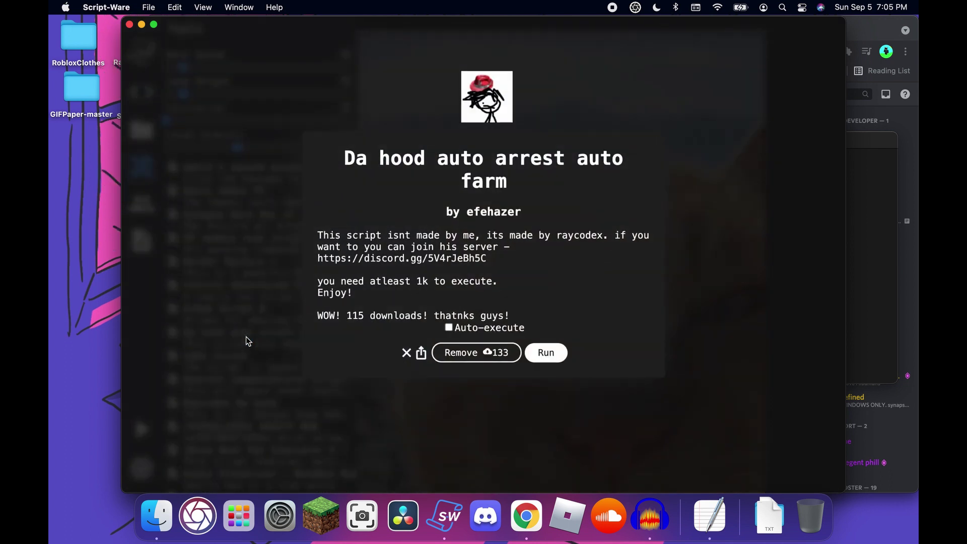
pyautogui.click(422, 435)
pyautogui.press('super+Tab')
pyautogui.press('super+z')
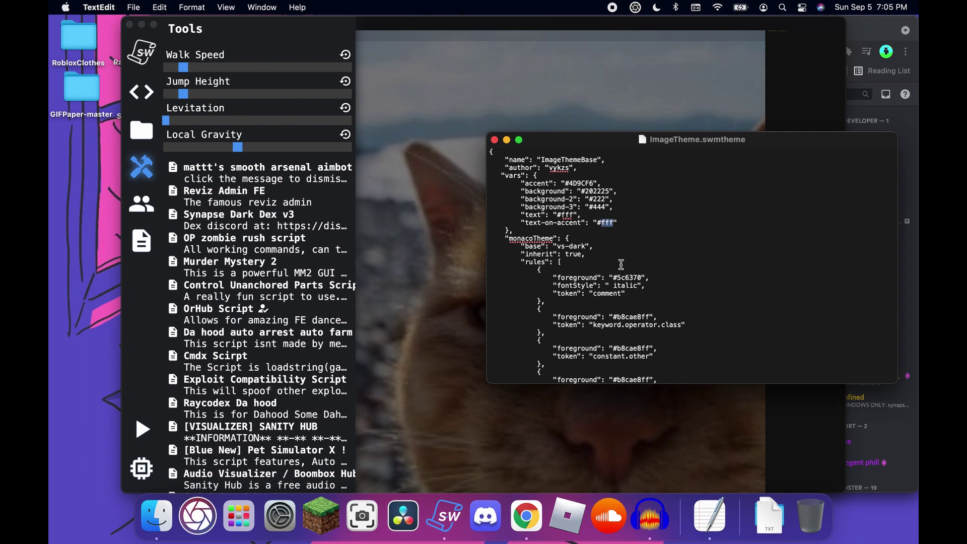
# Set the foreground colour of the "string" token to #000 in the theme file's monacoTheme rules
pyautogui.click(619, 255)
pyautogui.scroll(-3, 589, 299)
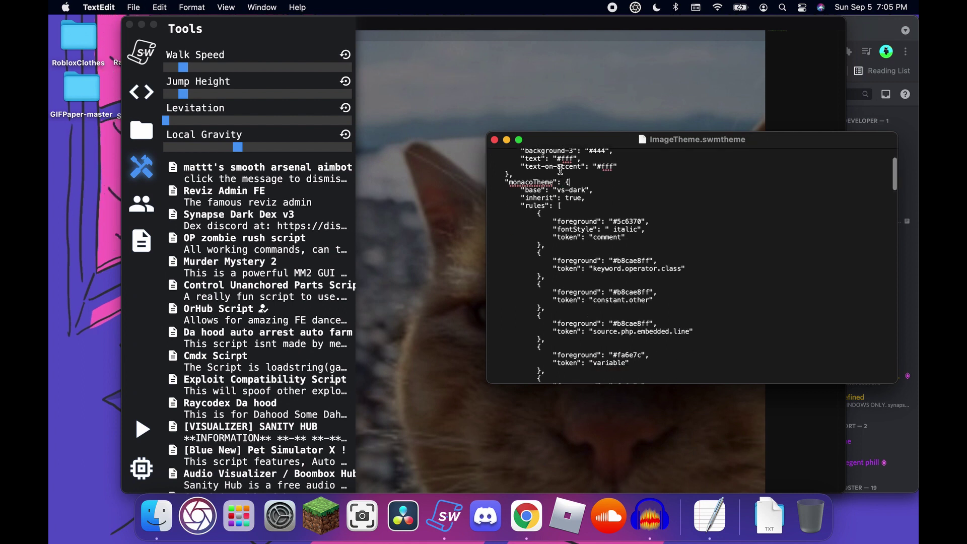
pyautogui.scroll(-10, 622, 346)
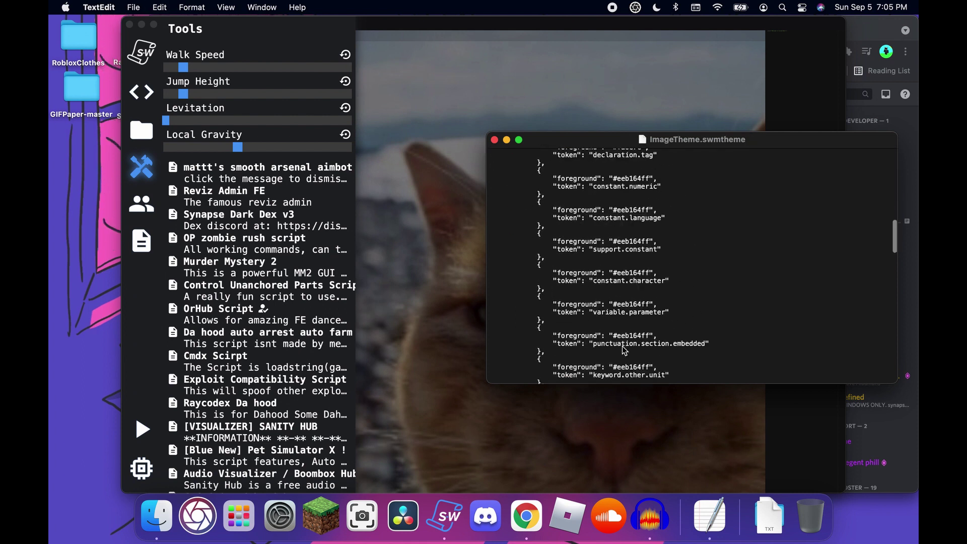
pyautogui.click(430, 298)
pyautogui.click(461, 151)
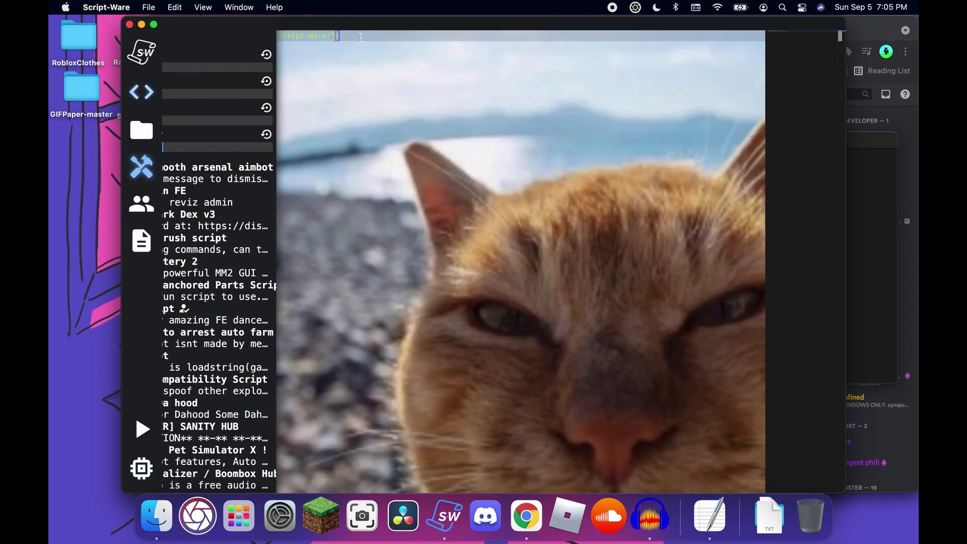
pyautogui.press('super+Tab')
pyautogui.scroll(-10, 599, 256)
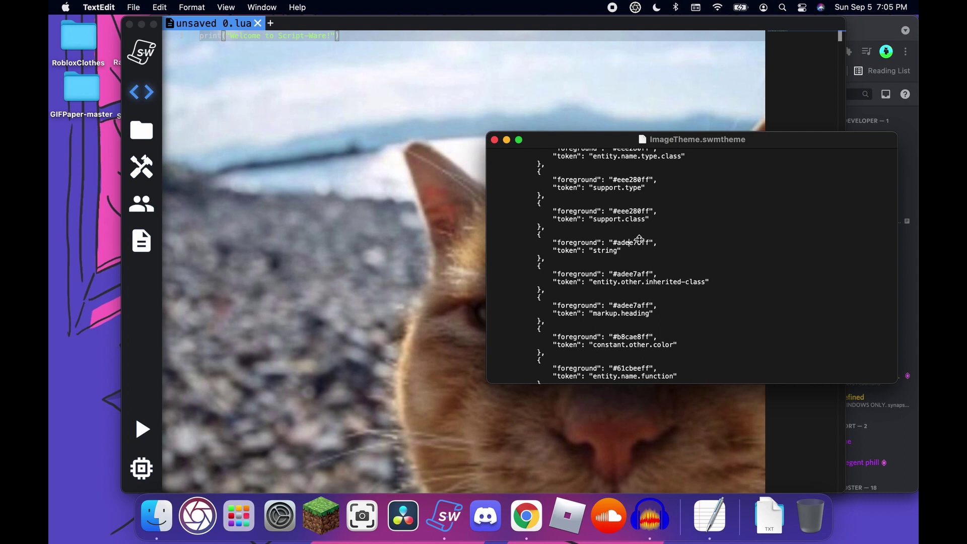
pyautogui.write('000')
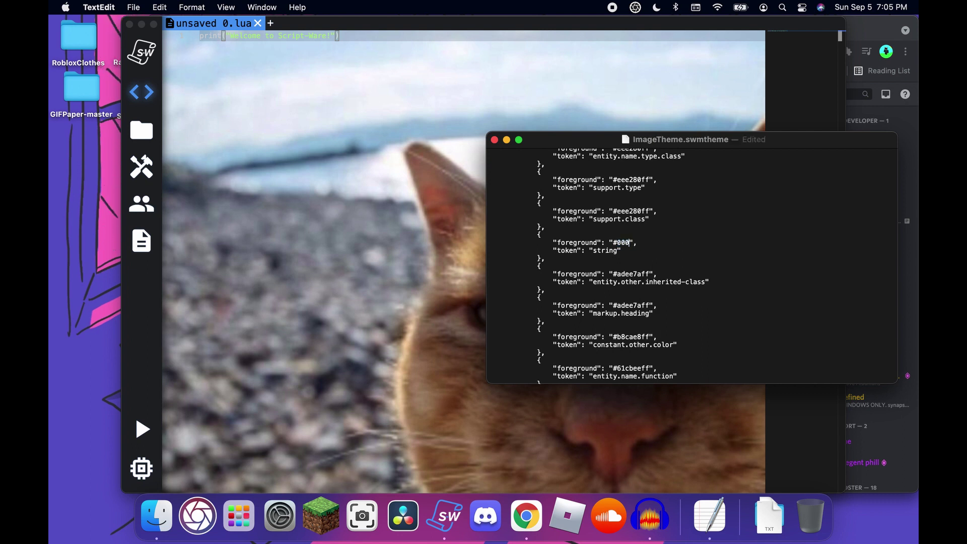
# Examine the welcome string in Script-Ware's code editor, and undo the string colour change in the theme file
pyautogui.click(379, 344)
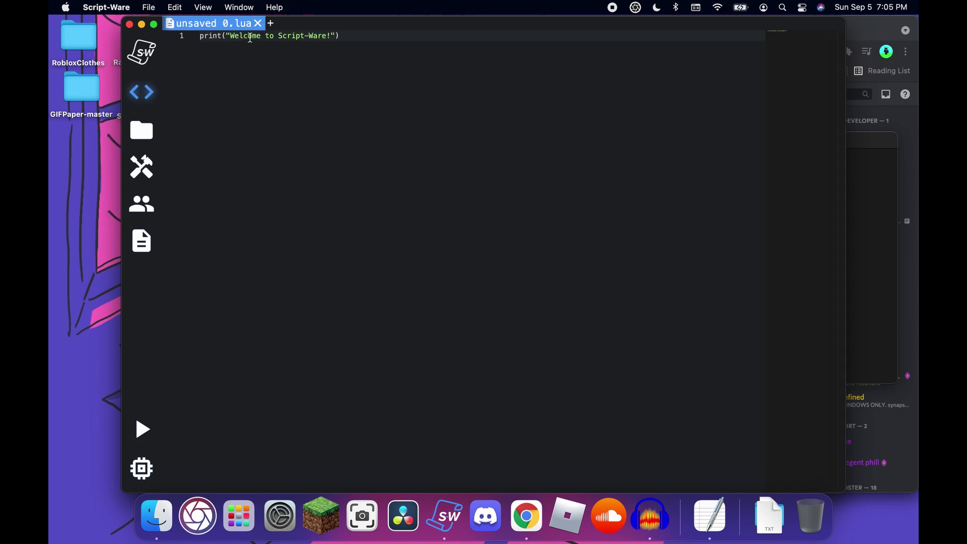
pyautogui.moveTo(231, 37); pyautogui.dragTo(315, 37)
pyautogui.press('super+Tab')
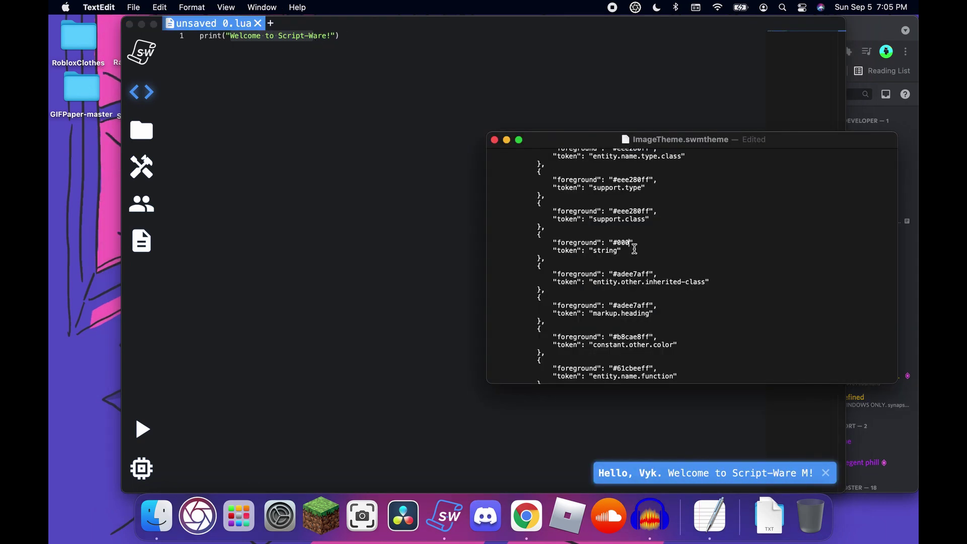
pyautogui.click(408, 274)
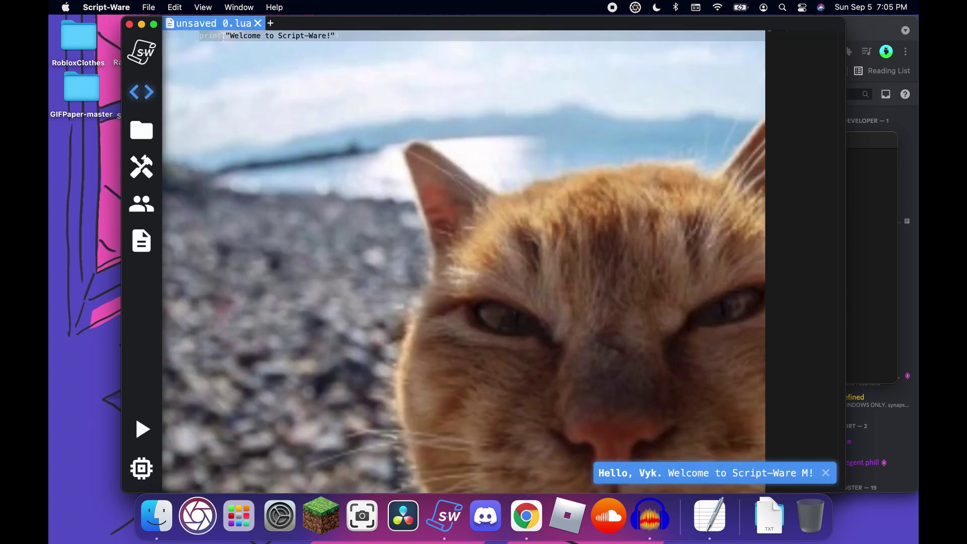
pyautogui.moveTo(231, 35); pyautogui.dragTo(342, 34)
pyautogui.click(342, 35)
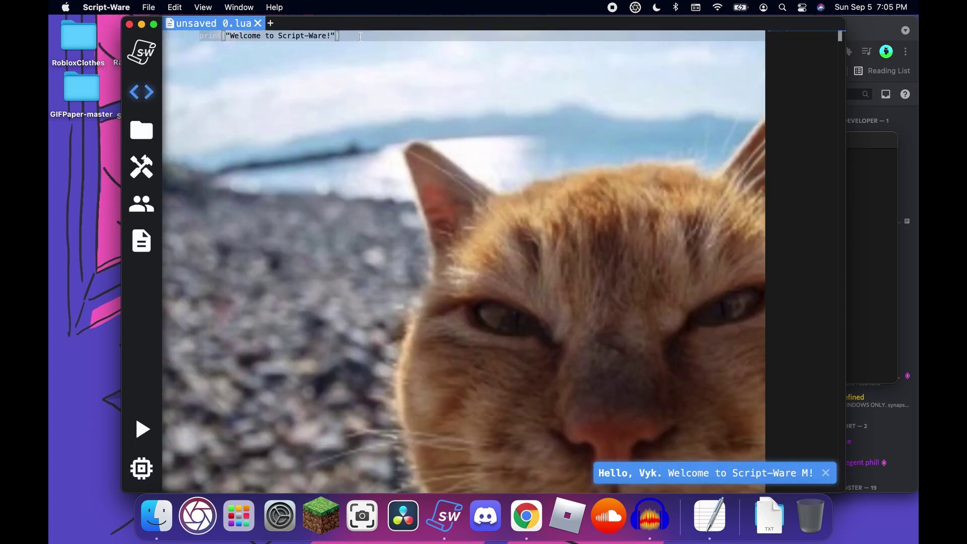
pyautogui.press('super+Tab')
pyautogui.press('super+z')
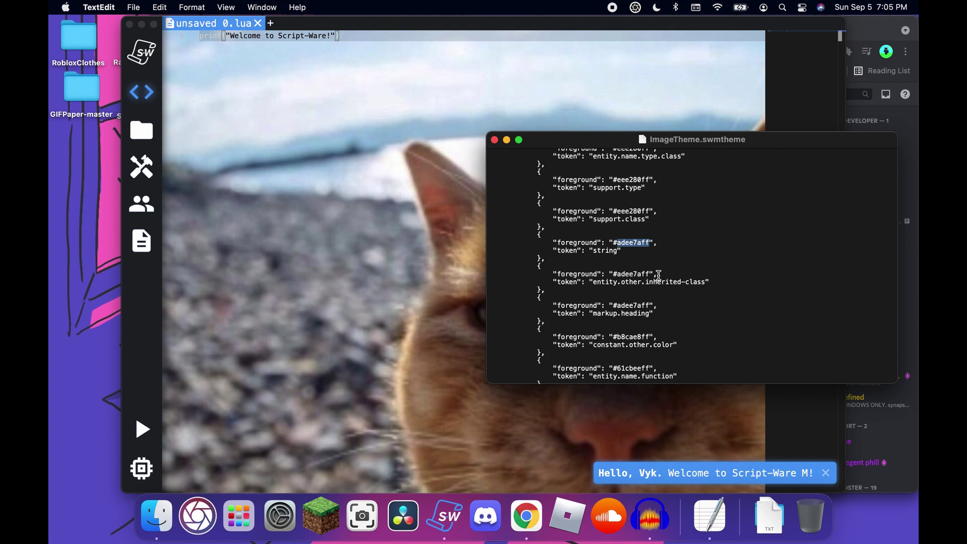
# Set the foreground colour of the "storage" token to #000000 and return to Script-Ware
pyautogui.scroll(-4, 668, 347)
pyautogui.scroll(-5, 669, 351)
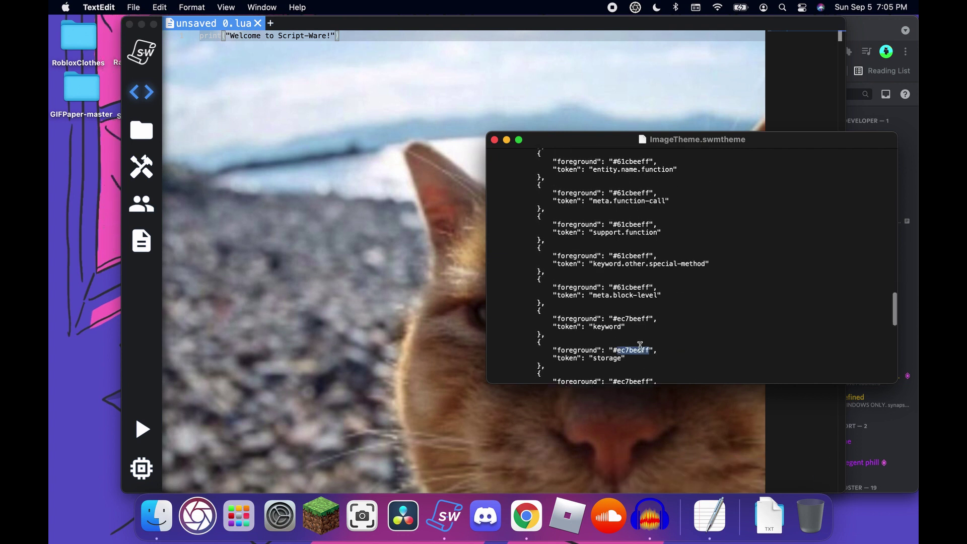
pyautogui.write('FFFFFF')
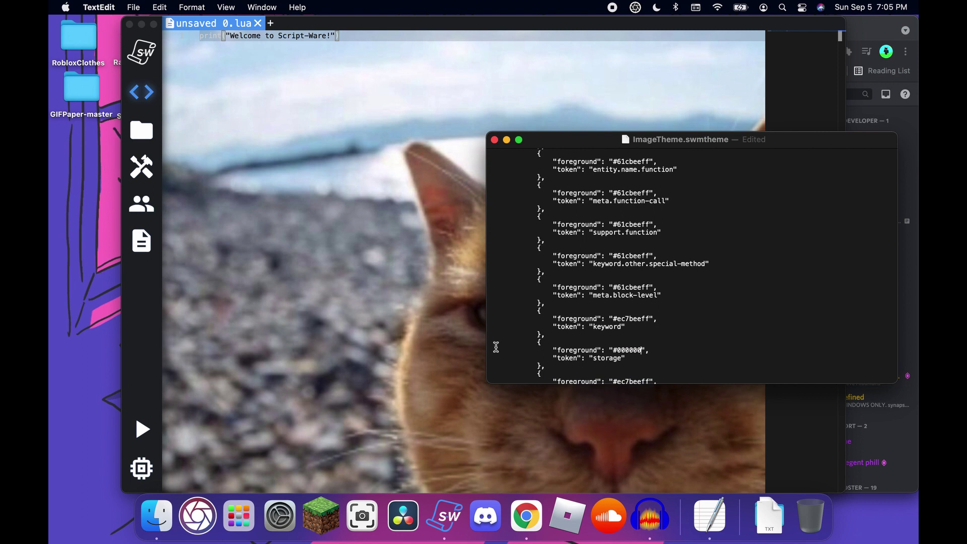
pyautogui.click(360, 269)
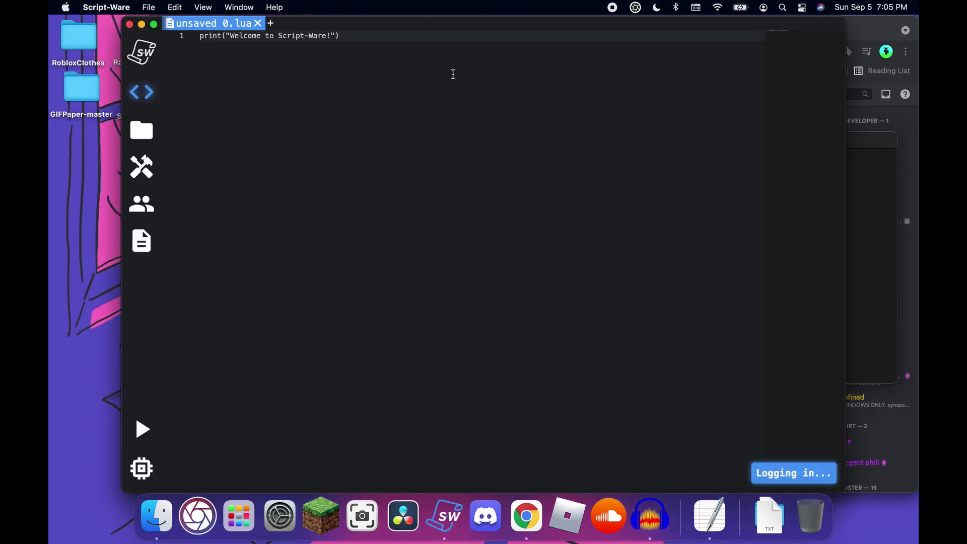
# Test the storage colour with temporary code below the print statement, and undo the colour change in the theme file
pyautogui.click(453, 74)
pyautogui.press('Return')
pyautogui.press('Return')
pyautogui.write('lock-l')
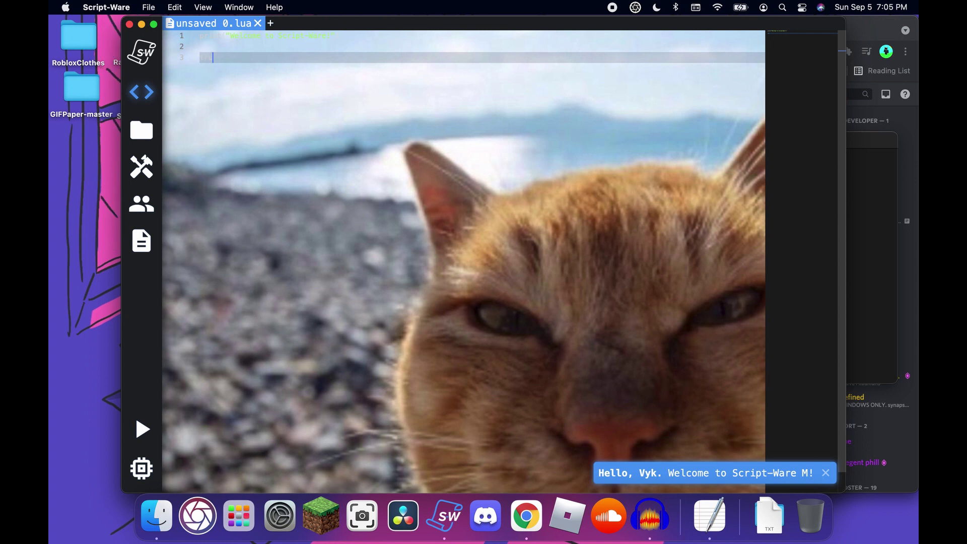
pyautogui.write('e')
pyautogui.press('BackSpace')
pyautogui.press('BackSpace')
pyautogui.press('BackSpace')
pyautogui.press('BackSpace')
pyautogui.press('super+Tab')
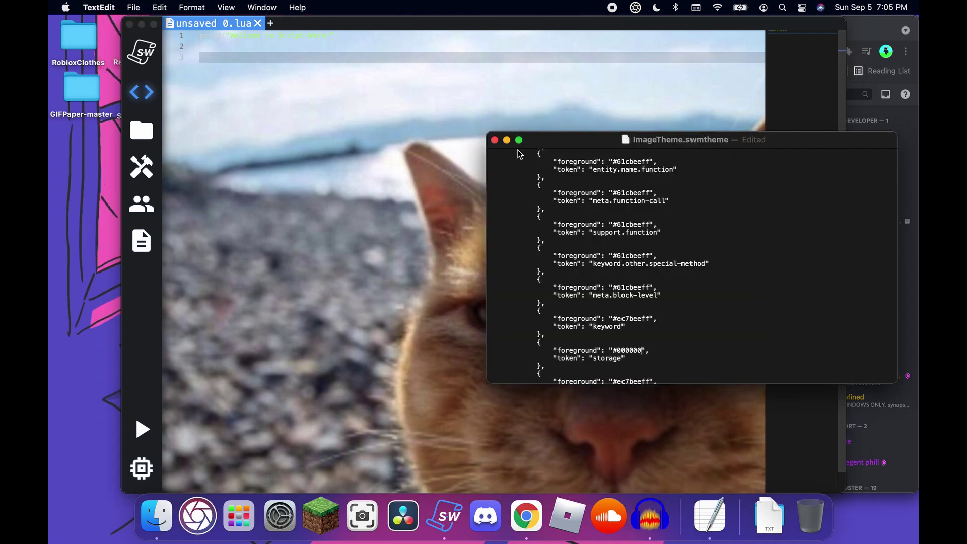
pyautogui.press('super+z')
# Set the foreground colour of the "keyword" token to #000000 in the theme file and reload Script-Ware
pyautogui.scroll(-5, 634, 320)
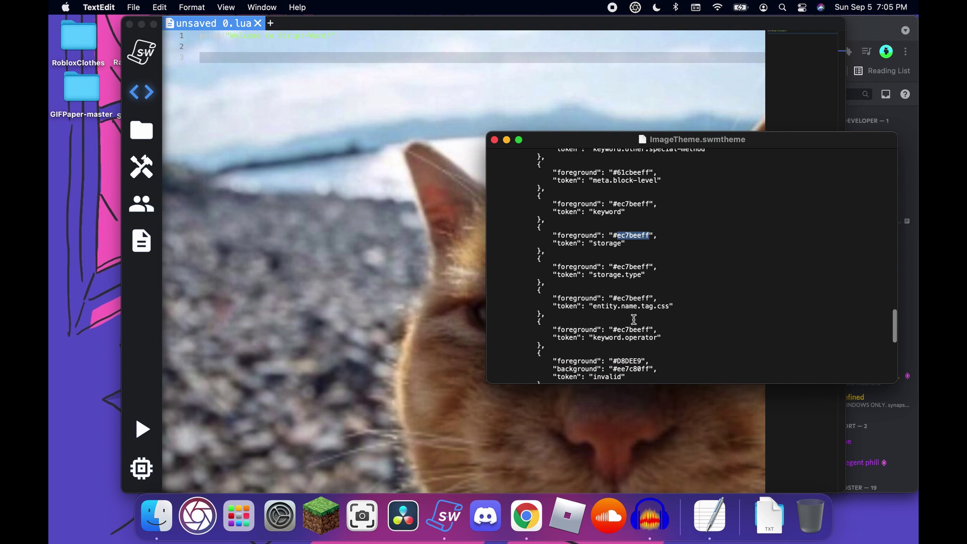
pyautogui.scroll(-10, 634, 320)
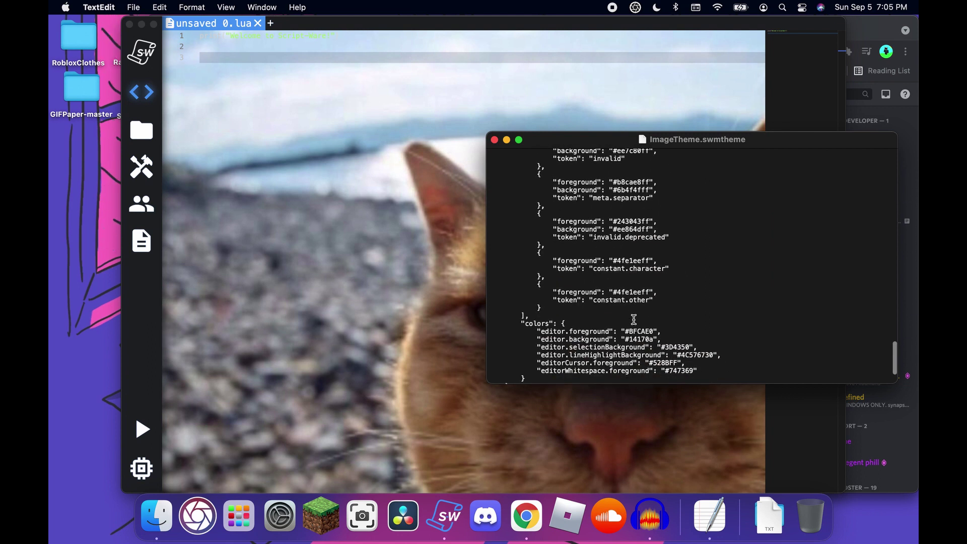
pyautogui.scroll(10, 634, 319)
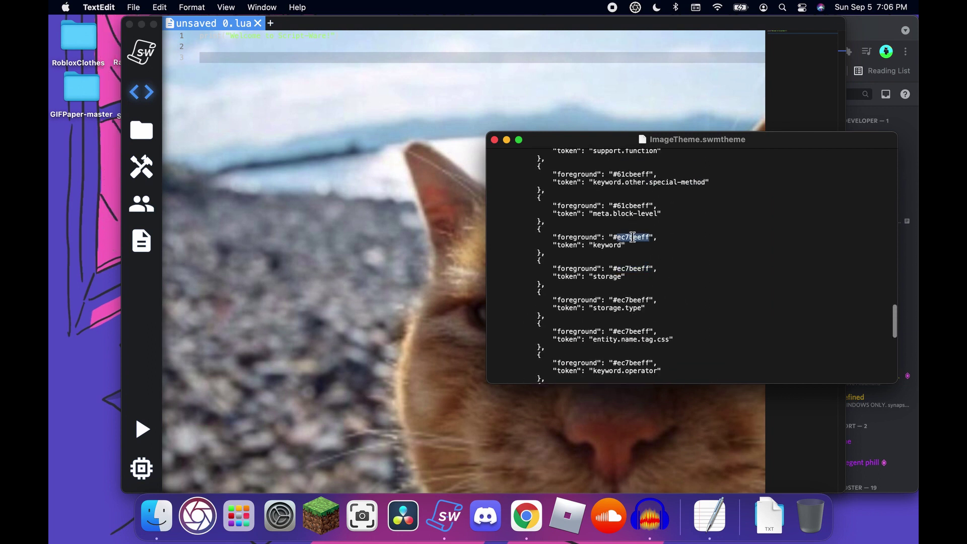
pyautogui.write('000000')
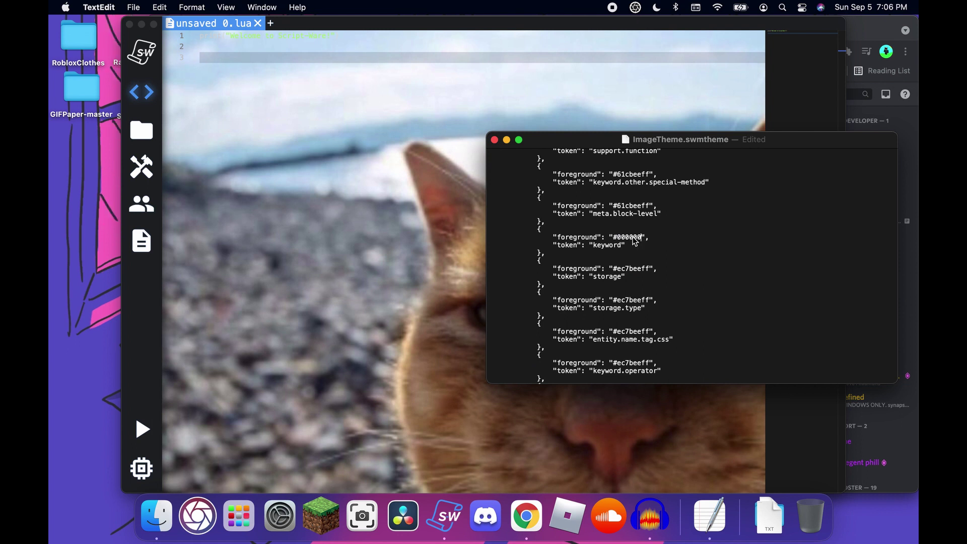
pyautogui.click(296, 54)
pyautogui.press('super+r')
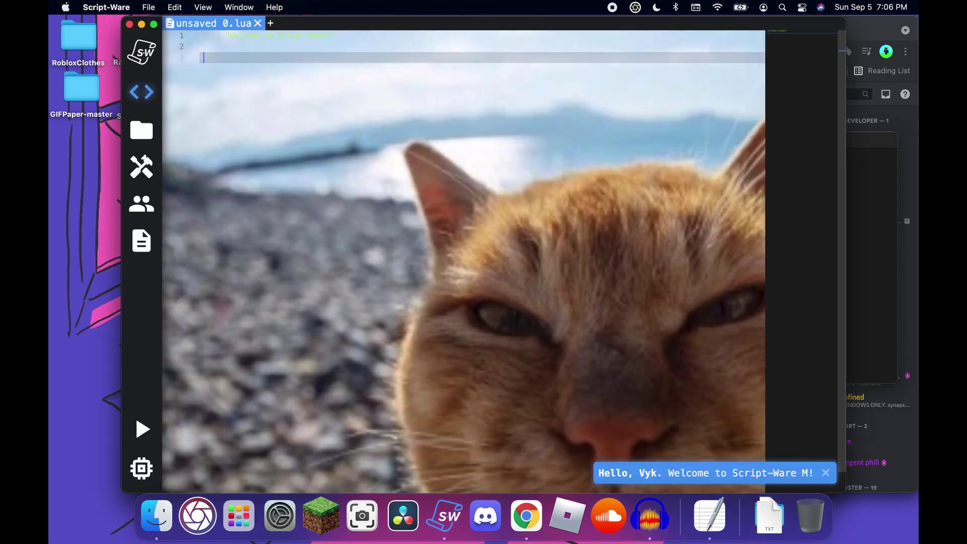
# Test the keyword colour by entering "true" on line 3 of the script, and remove the word
pyautogui.write('true')
pyautogui.press('BackSpace')
pyautogui.press('BackSpace')
pyautogui.press('BackSpace')
pyautogui.press('BackSpace')
pyautogui.press('BackSpace')
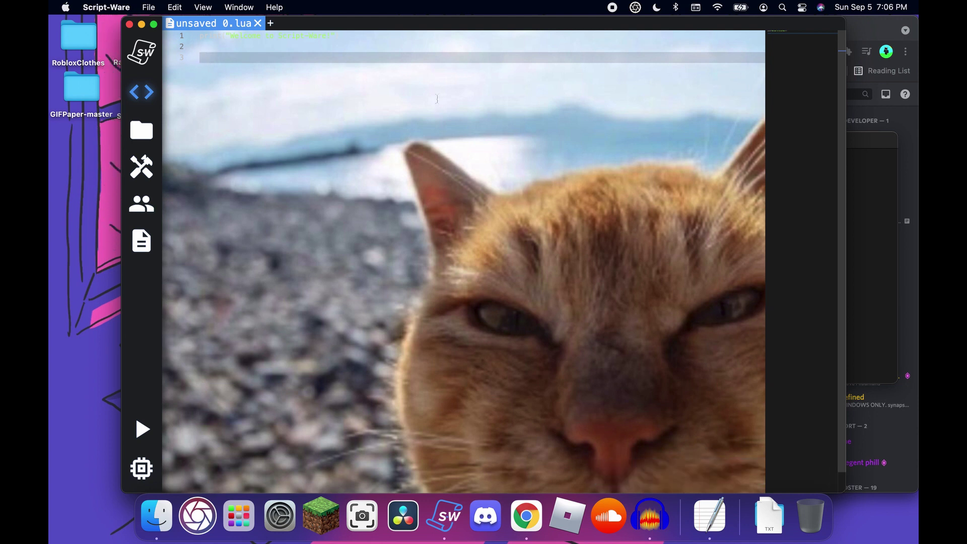
# Highlight the editor.foreground and editor.background entries in the theme file's colors section
pyautogui.press('super+Tab')
pyautogui.scroll(-10, 602, 229)
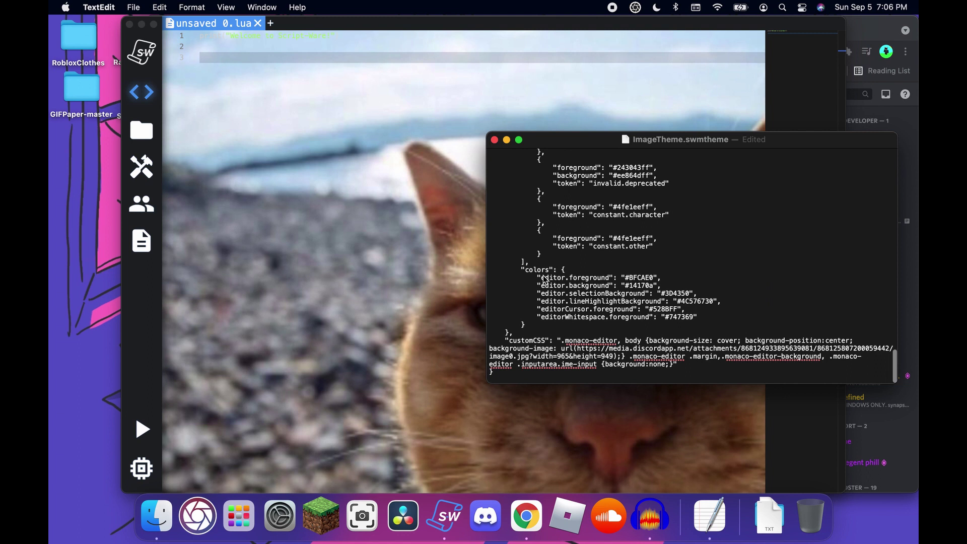
pyautogui.moveTo(537, 278)
pyautogui.mouseDown()
pyautogui.moveTo(671, 286)
pyautogui.moveTo(537, 277)
pyautogui.mouseUp()
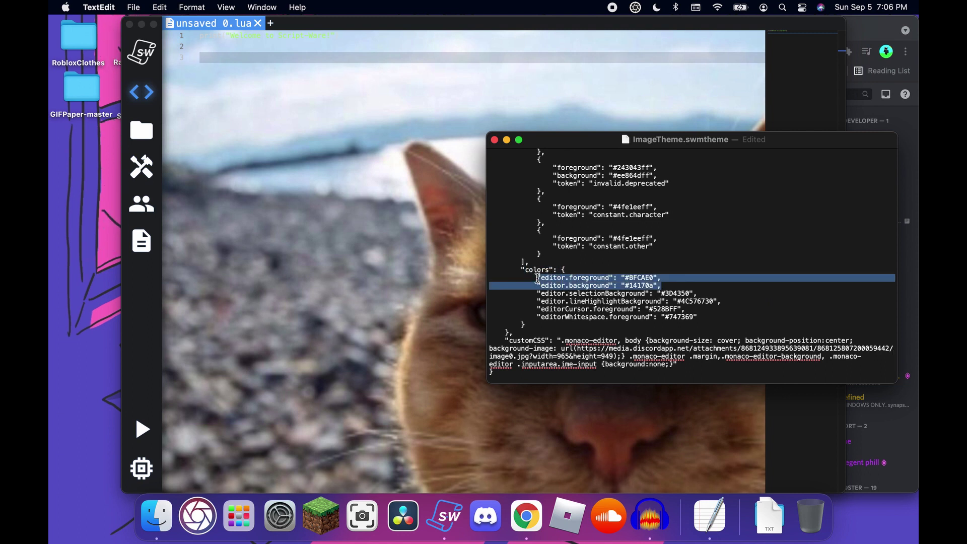
# Set editor.foreground to #fff in the theme file's colors section and reload Script-Ware
pyautogui.click(537, 278)
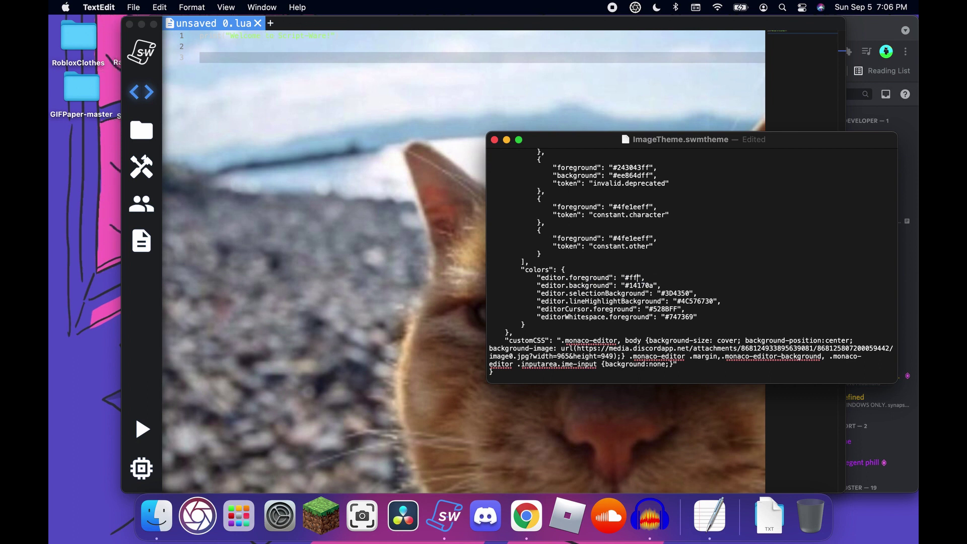
pyautogui.press('super+Tab')
pyautogui.press('super+r')
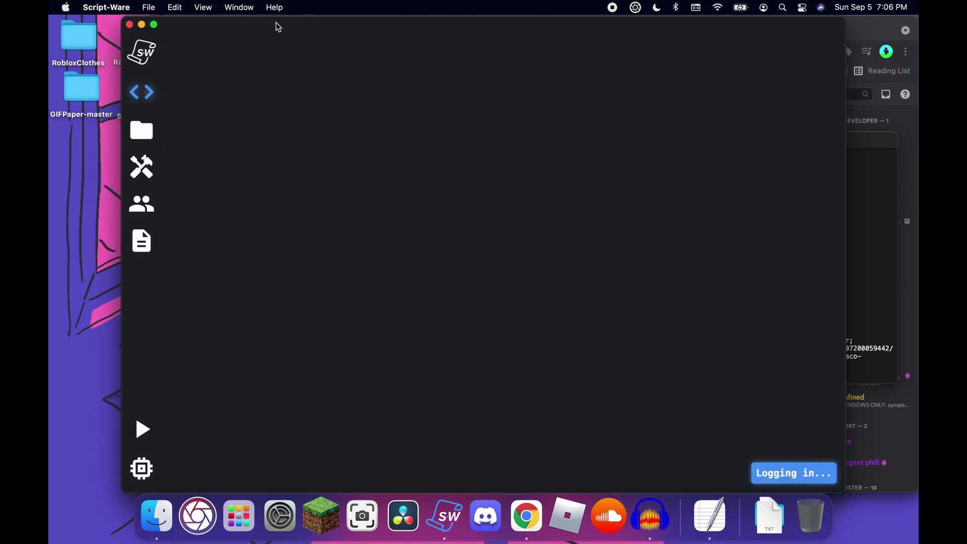
pyautogui.press('super+Tab')
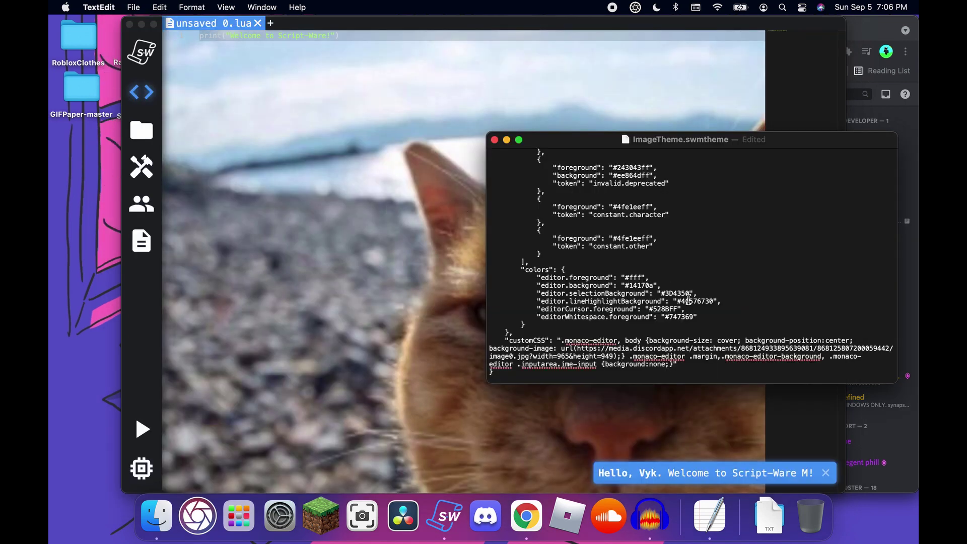
# Set editor.background to #fff in the theme file, reload Script-Ware and view the editor
pyautogui.press('super+Tab')
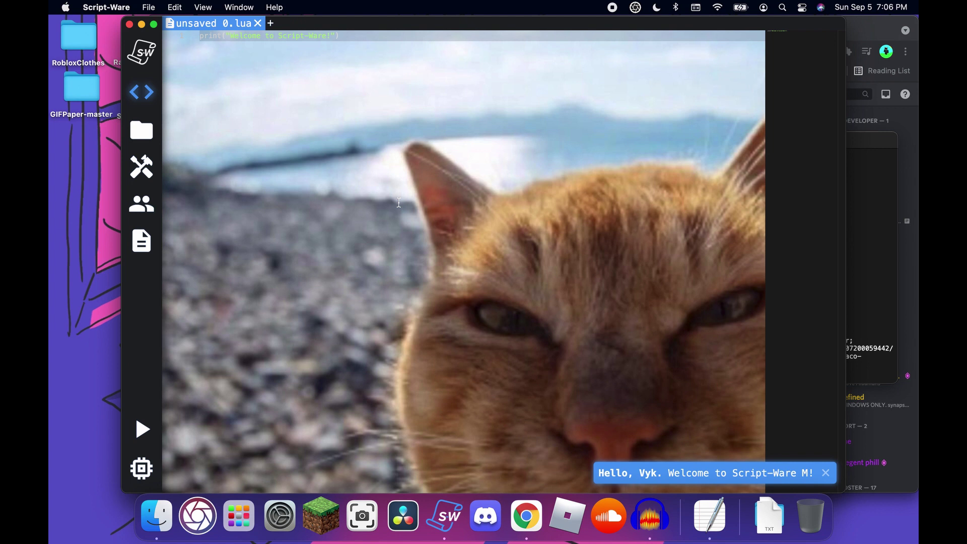
pyautogui.press('super+r')
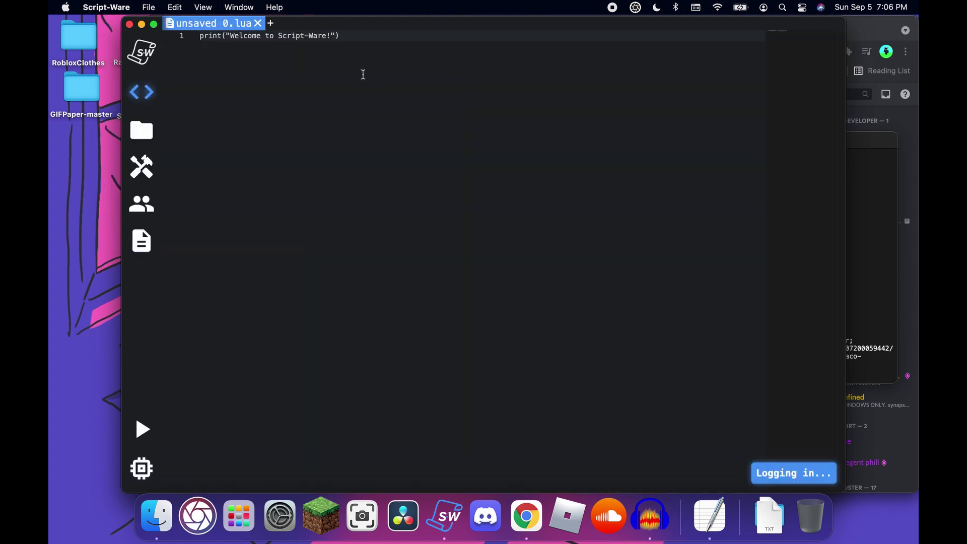
pyautogui.press('super+Tab')
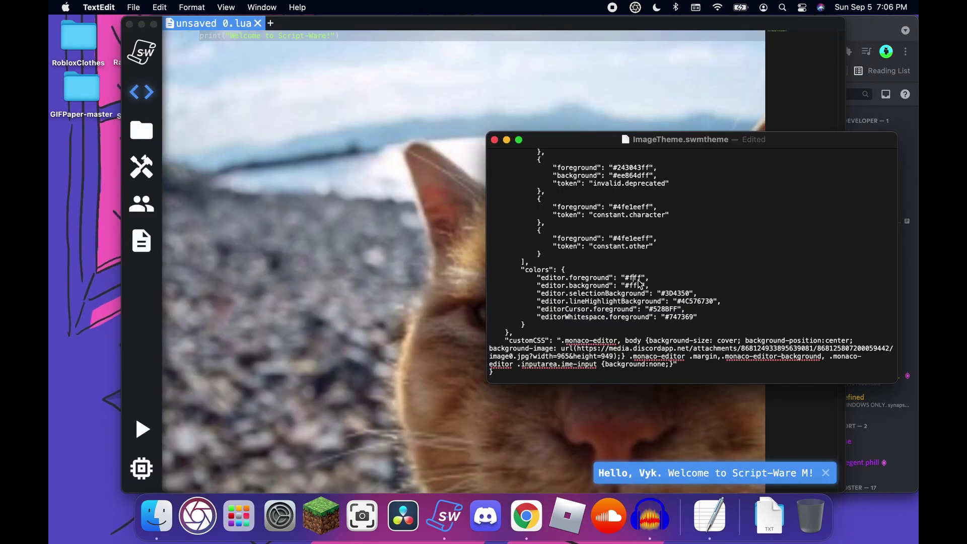
pyautogui.moveTo(626, 288); pyautogui.dragTo(648, 288)
pyautogui.click(445, 199)
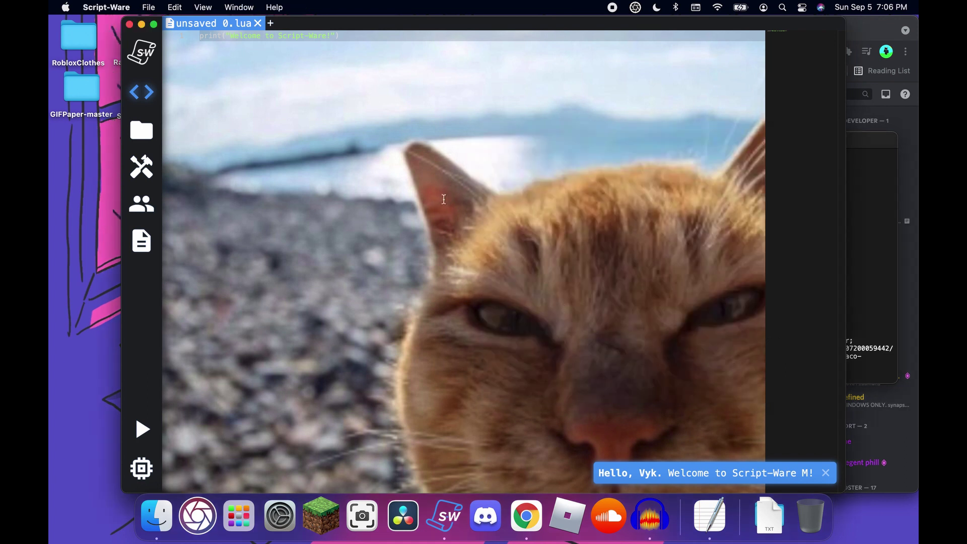
pyautogui.press('super+Tab')
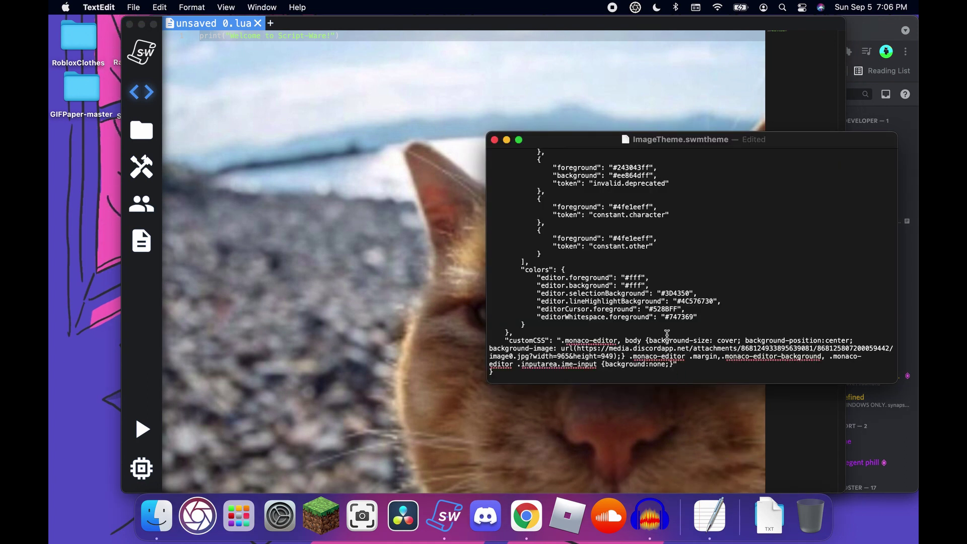
pyautogui.press('super+Tab')
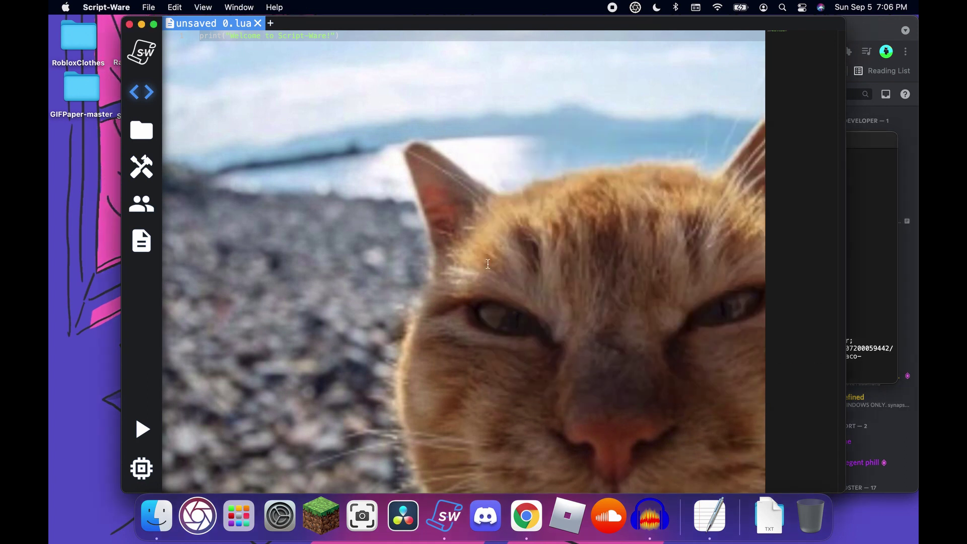
# Set editor.selectionBackground to #fff, reload Script-Ware and check the selection colour on the print statement
pyautogui.press('super+Tab')
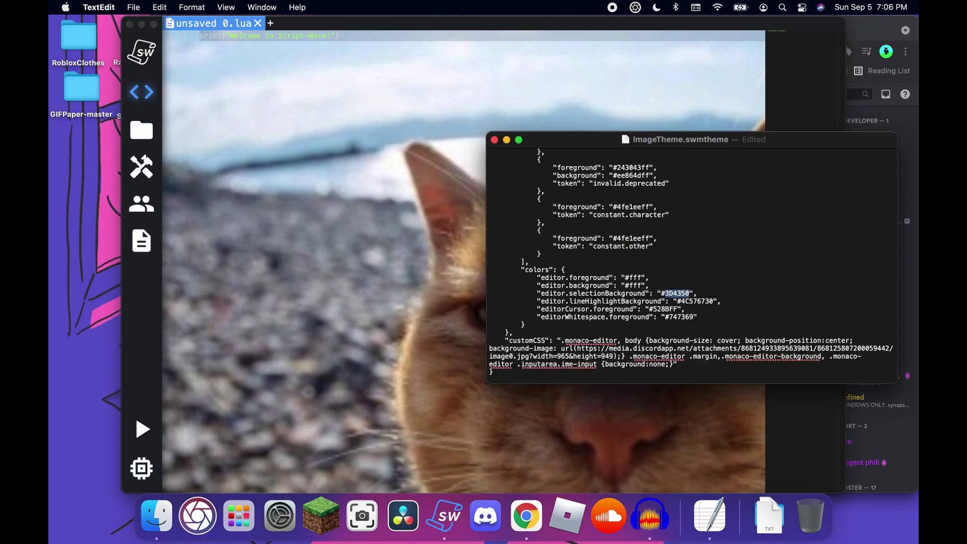
pyautogui.write('fff')
pyautogui.click(476, 106)
pyautogui.press('super+r')
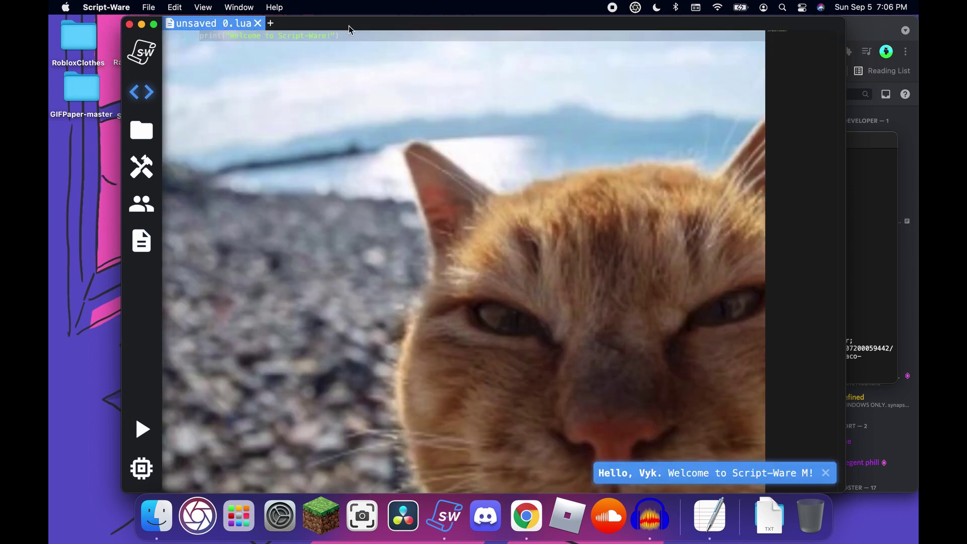
pyautogui.moveTo(337, 36); pyautogui.dragTo(227, 38)
pyautogui.click(429, 38)
# Set editor.lineHighlightBackground to #fff in the theme file and reload Script-Ware
pyautogui.press('super+Tab')
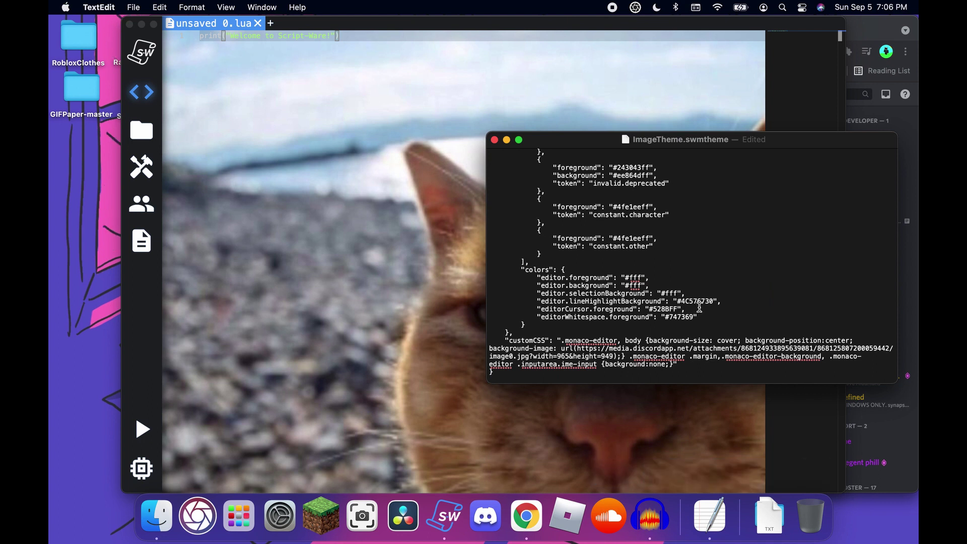
pyautogui.doubleClick(698, 301)
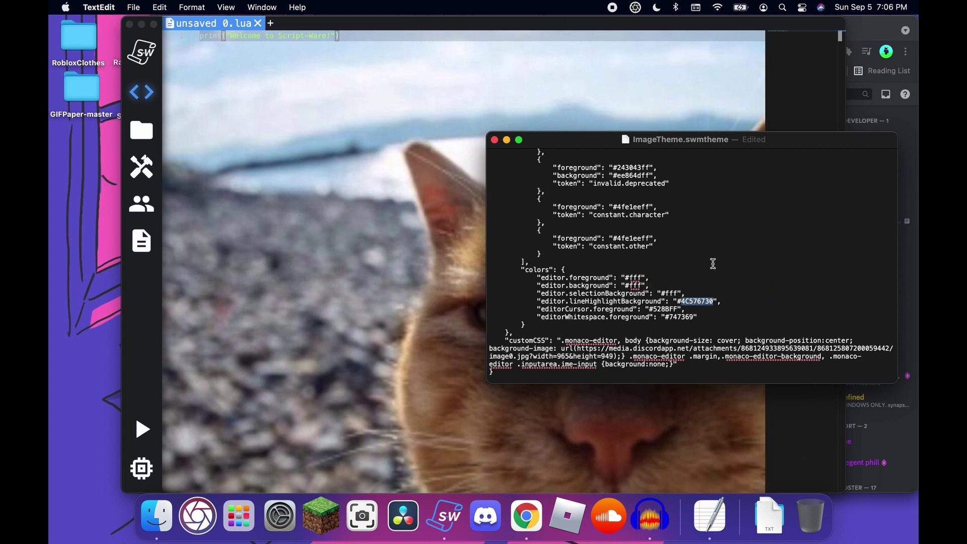
pyautogui.press('super+Tab')
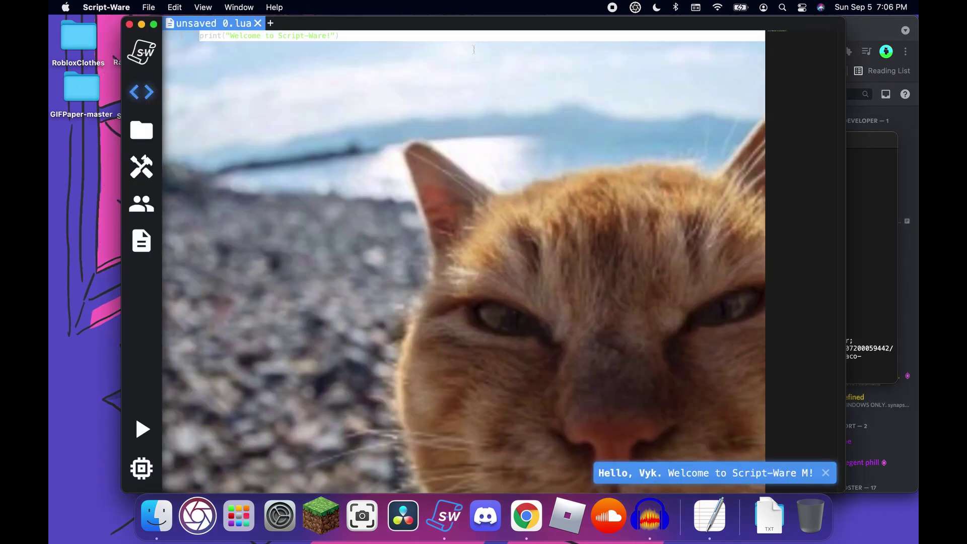
# Test the line highlight with temporary lines below the print statement, and the selection colour on part of that statement
pyautogui.press('Return')
pyautogui.press('Return')
pyautogui.press('Return')
pyautogui.press('Return')
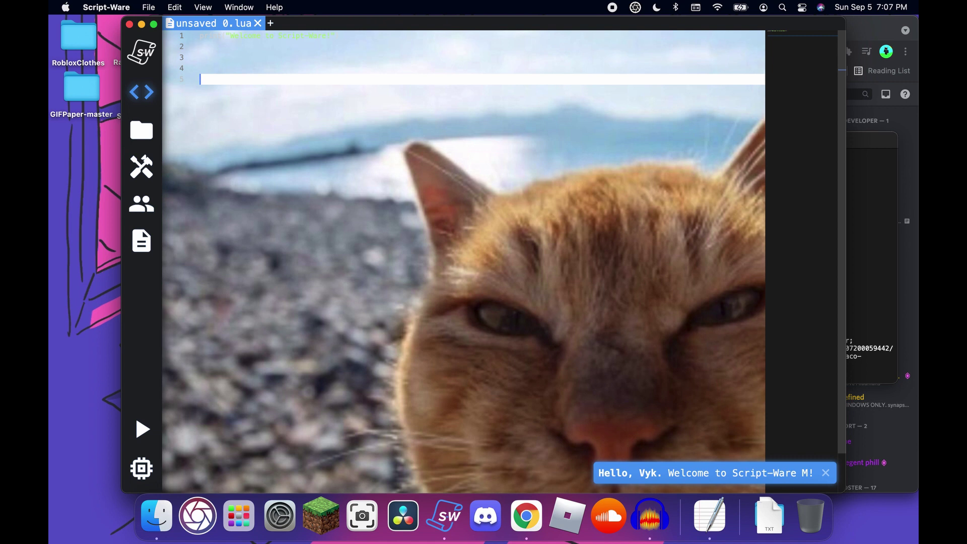
pyautogui.write('fdfdfd')
pyautogui.press('BackSpace')
pyautogui.press('BackSpace')
pyautogui.press('BackSpace')
pyautogui.press('BackSpace')
pyautogui.press('BackSpace')
pyautogui.press('BackSpace')
pyautogui.press('BackSpace')
pyautogui.press('BackSpace')
pyautogui.press('BackSpace')
pyautogui.press('BackSpace')
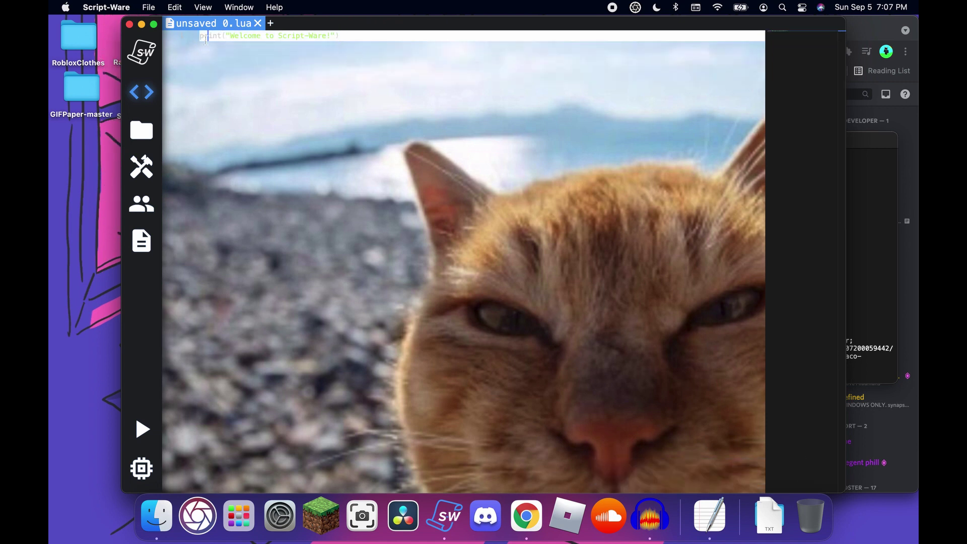
pyautogui.click(297, 37)
pyautogui.moveTo(342, 36); pyautogui.dragTo(261, 37)
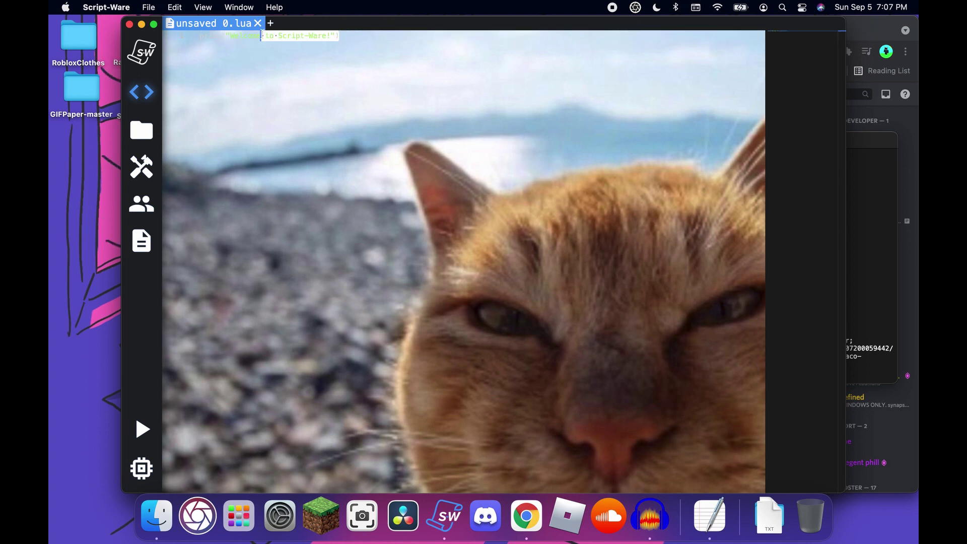
# Set editorCursor.foreground to #000 in the theme file and reload Script-Ware
pyautogui.press('super+Tab')
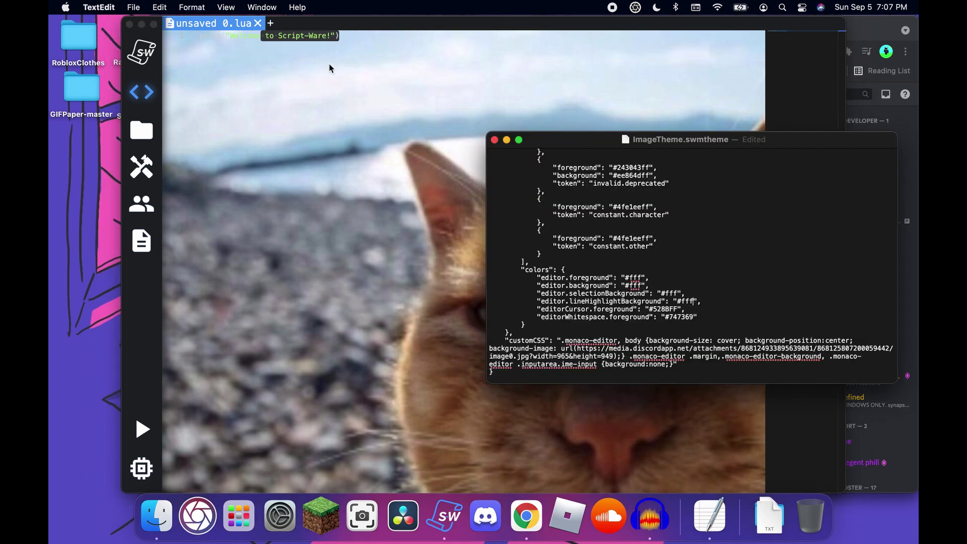
pyautogui.doubleClick(667, 310)
pyautogui.write('000')
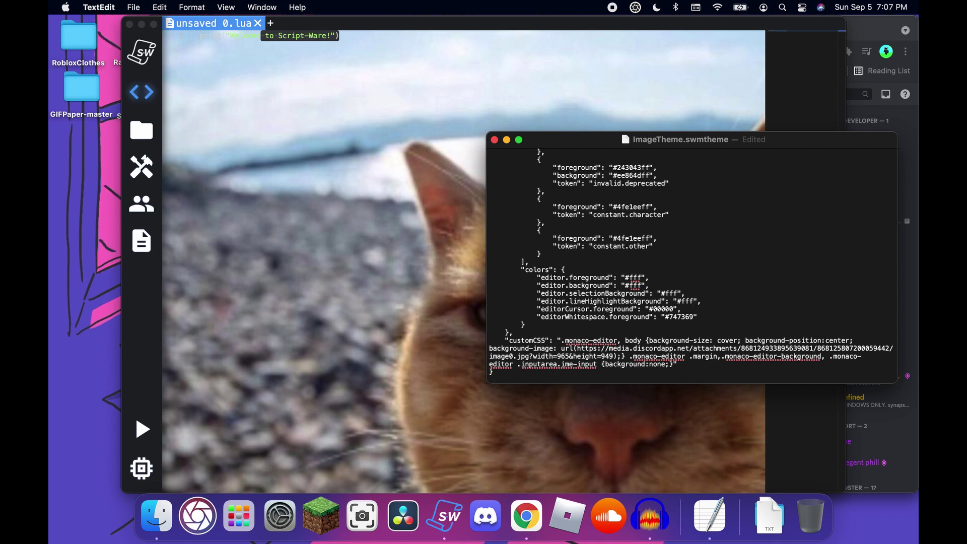
pyautogui.press('super+Tab')
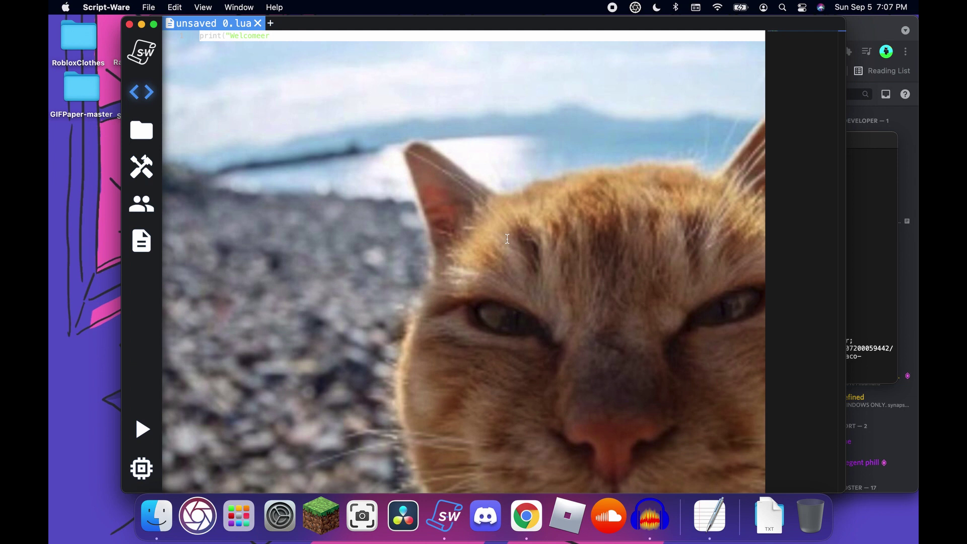
pyautogui.press('super+r')
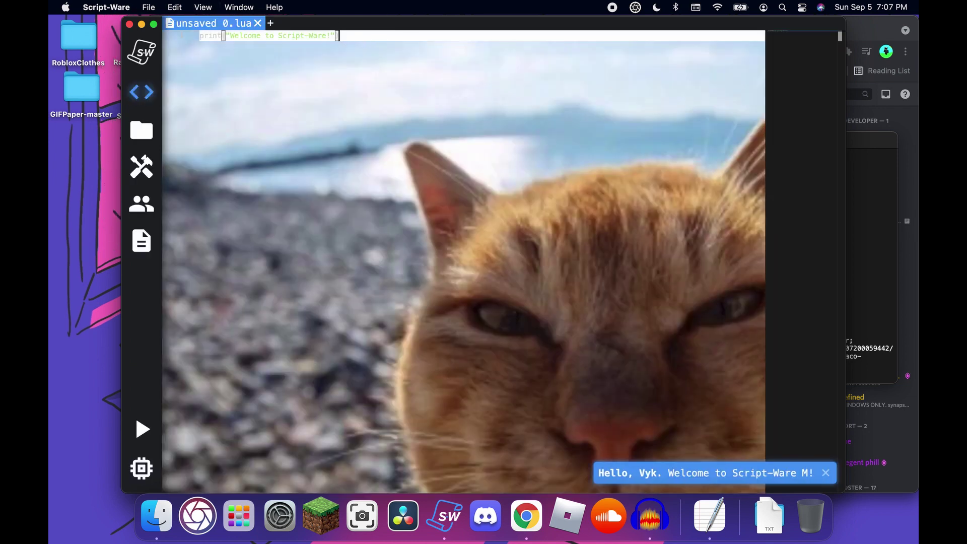
# Test the cursor colour by entering "fgfgfgff" on line 3 of the script
pyautogui.press('Return')
pyautogui.press('Return')
pyautogui.write('fgfgfgff')
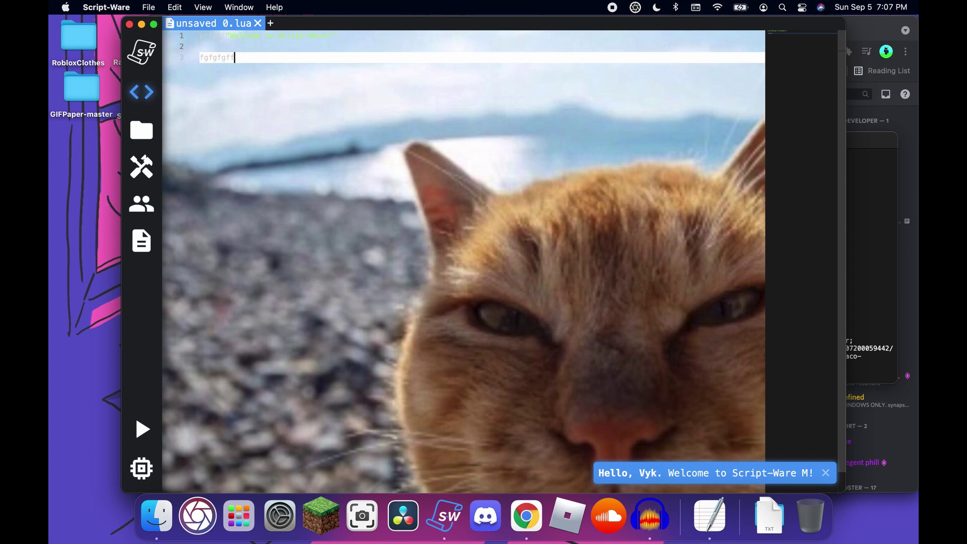
# Set editorWhitespace.foreground to #fff in the theme file and reload Script-Ware
pyautogui.press('super+Tab')
pyautogui.click(673, 324)
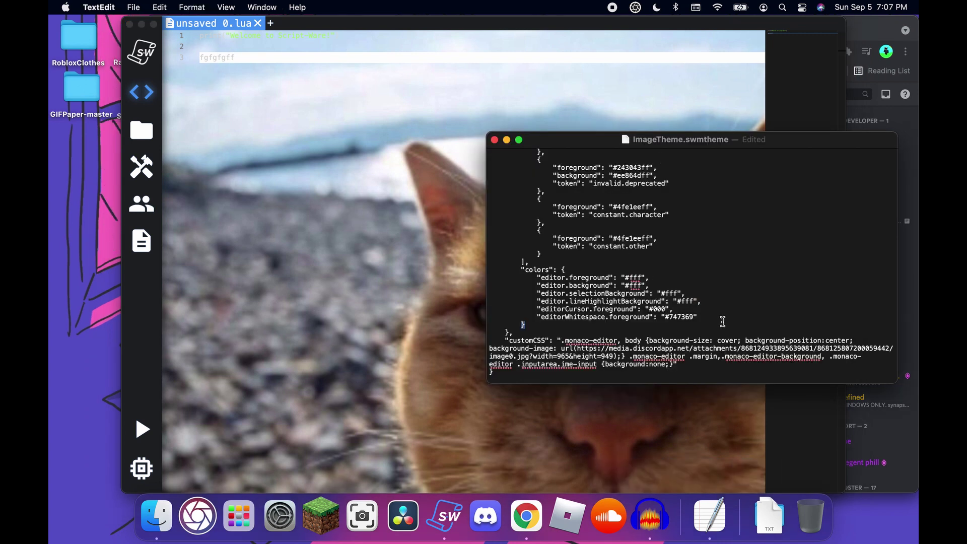
pyautogui.doubleClick(678, 317)
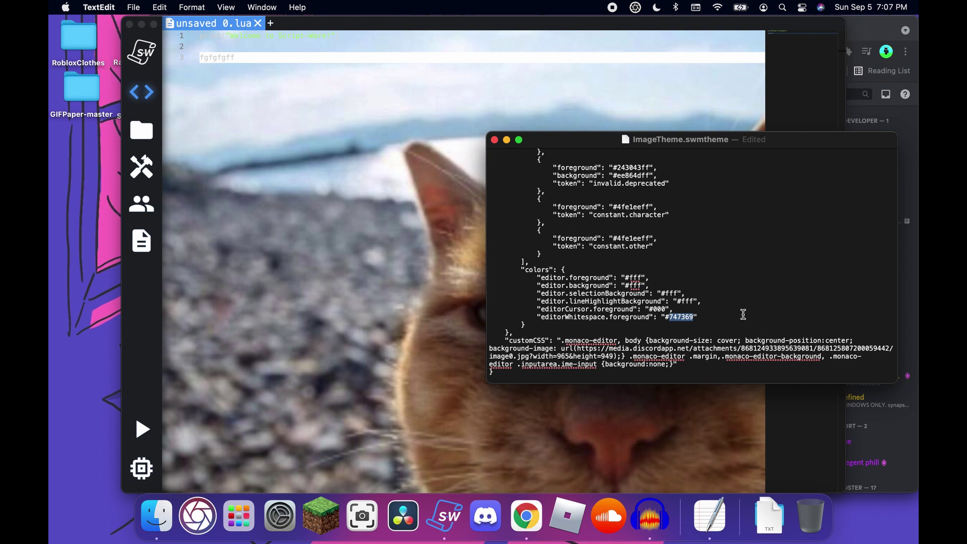
pyautogui.write('fff')
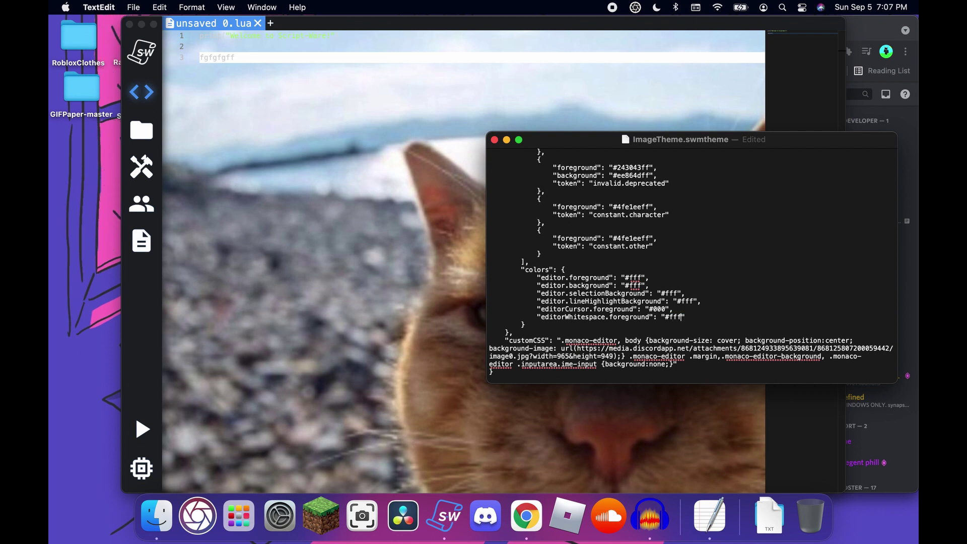
pyautogui.press('super+Tab')
pyautogui.press('super+r')
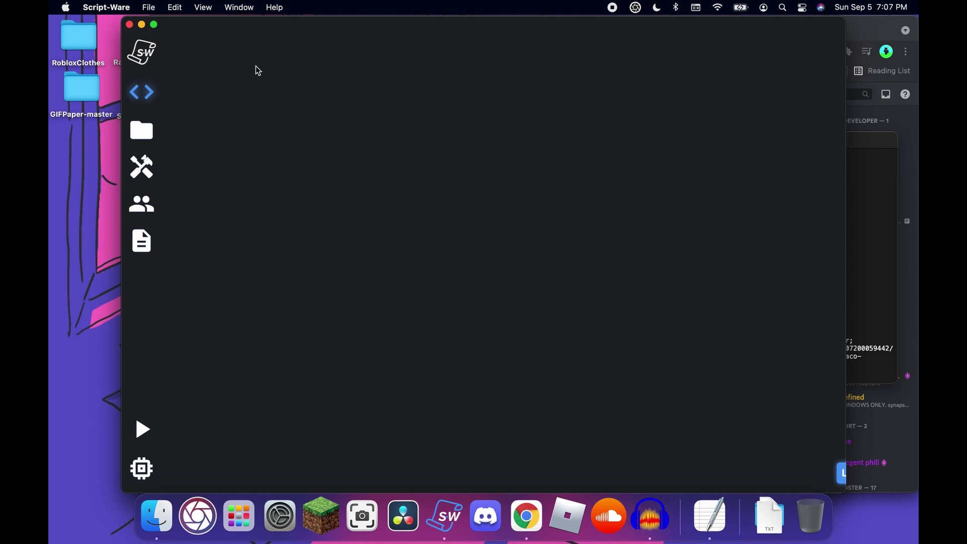
# Test the whitespace colour with temporary text such as "fdfd" on line 5, and remove the text and added lines
pyautogui.press('Return')
pyautogui.press('Return')
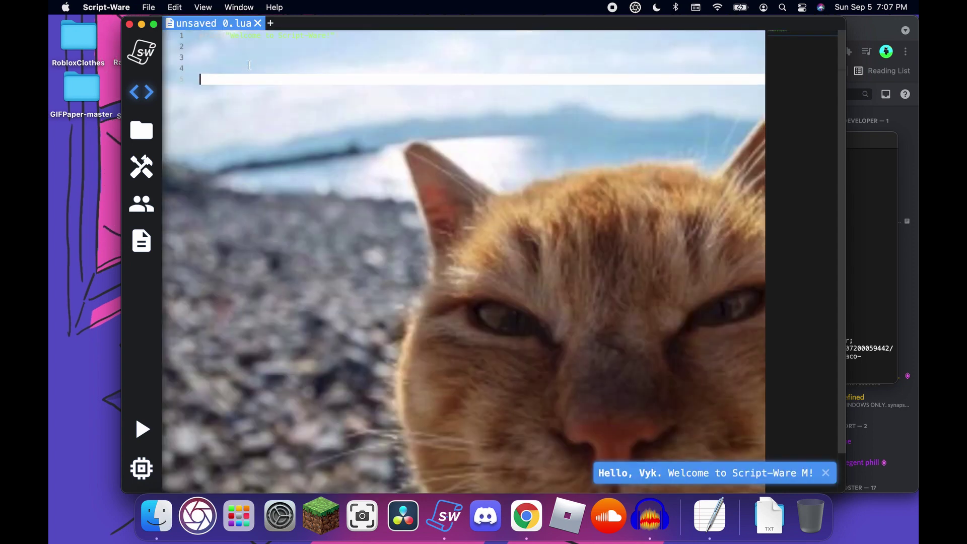
pyautogui.write('fff')
pyautogui.press('super+BackSpace')
pyautogui.write('fdfd')
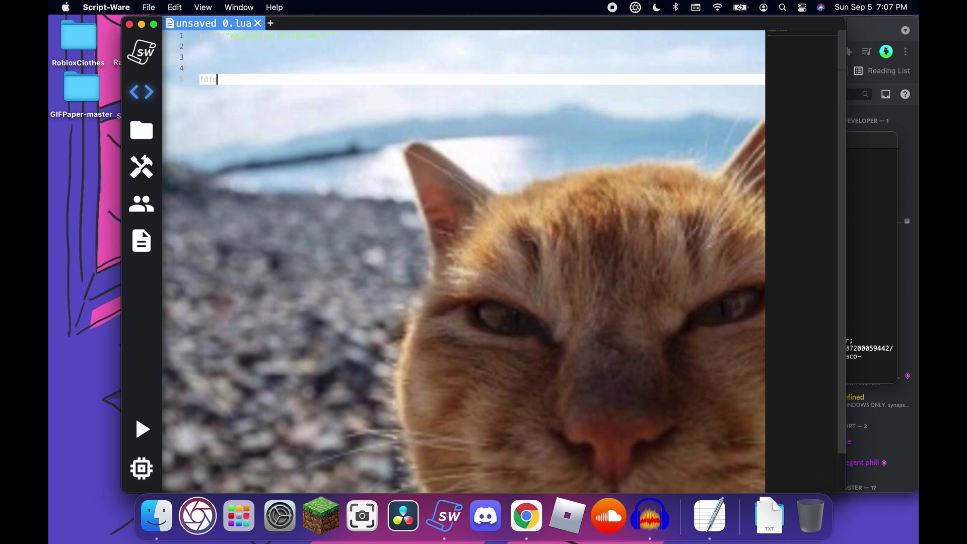
pyautogui.press('super+BackSpace')
pyautogui.press('BackSpace')
pyautogui.press('BackSpace')
pyautogui.press('BackSpace')
pyautogui.press('BackSpace')
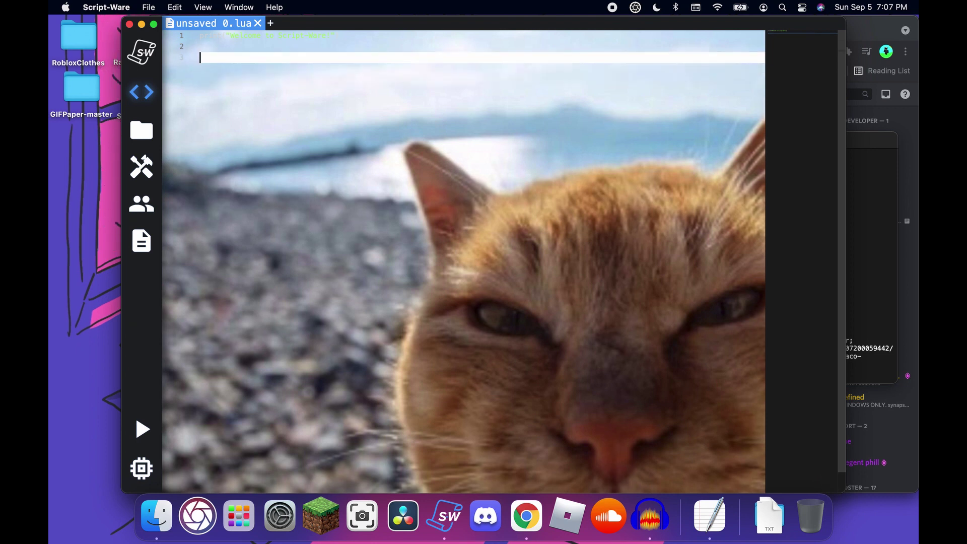
# Locate the background settings in customCSS, switch to Chrome and copy the image address of the Greyish fire theme screenshot in sw-themes
pyautogui.press('super+Tab')
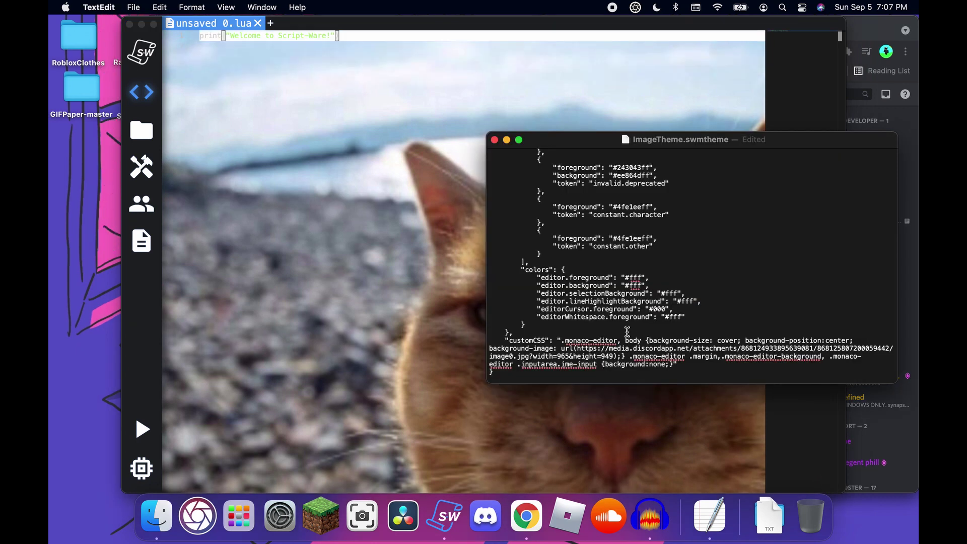
pyautogui.click(713, 340)
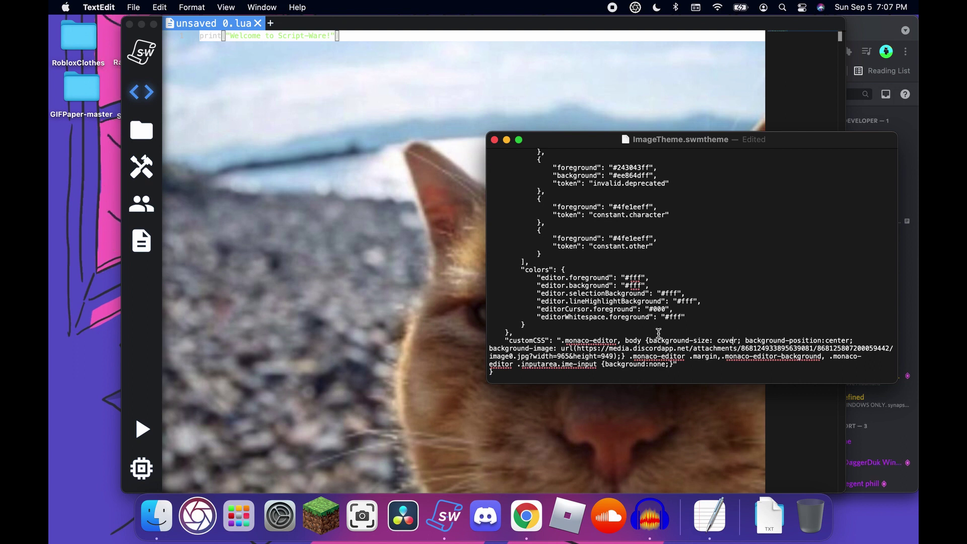
pyautogui.click(885, 461)
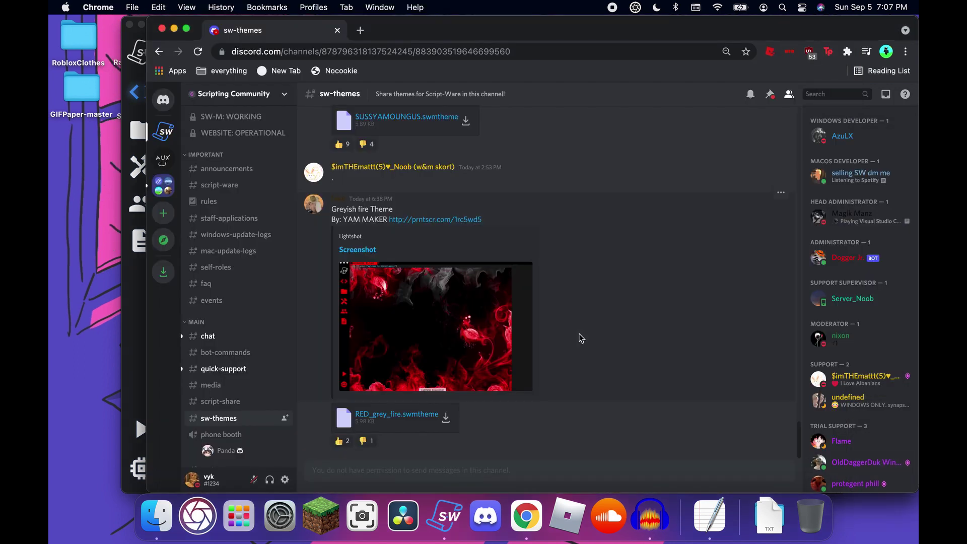
pyautogui.click(384, 361)
pyautogui.rightClick(521, 300)
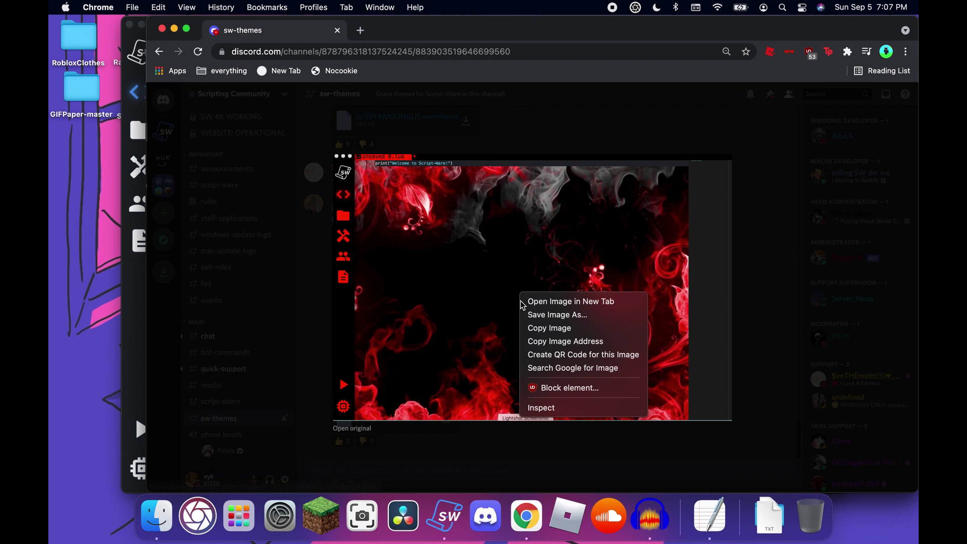
pyautogui.click(559, 342)
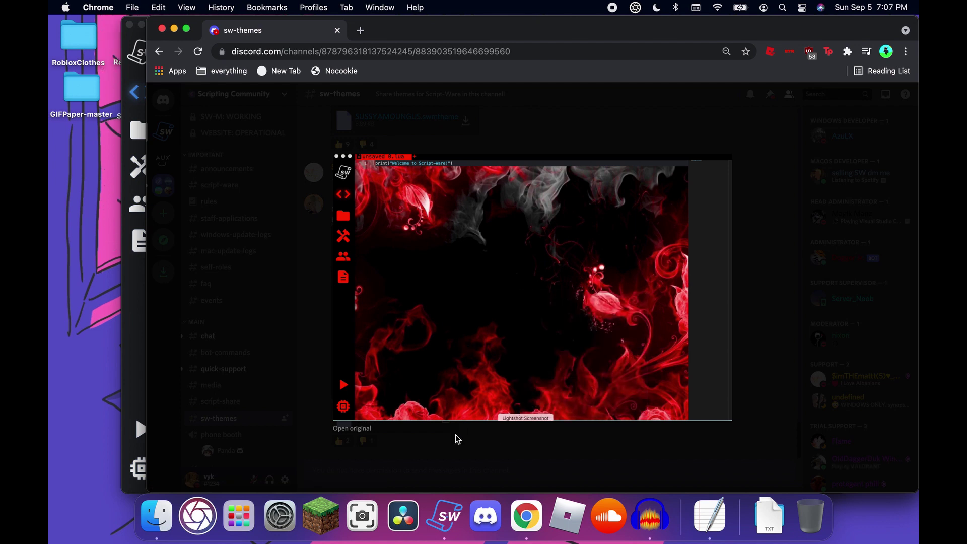
# Replace the background-image URL in the theme file's customCSS with the copied fire screenshot address and reload Script-Ware
pyautogui.click(434, 463)
pyautogui.click(139, 397)
pyautogui.hotkey('ctrl', 'Up')
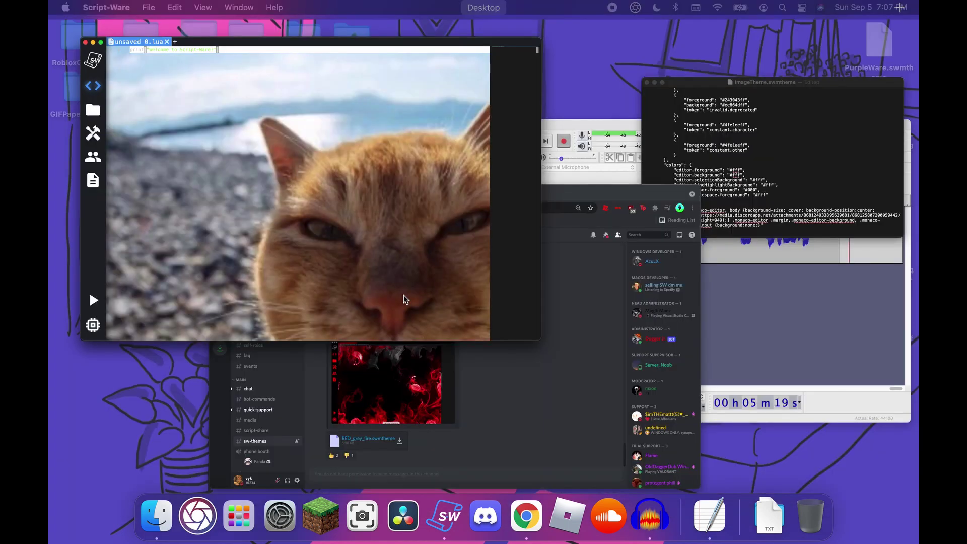
pyautogui.click(754, 151)
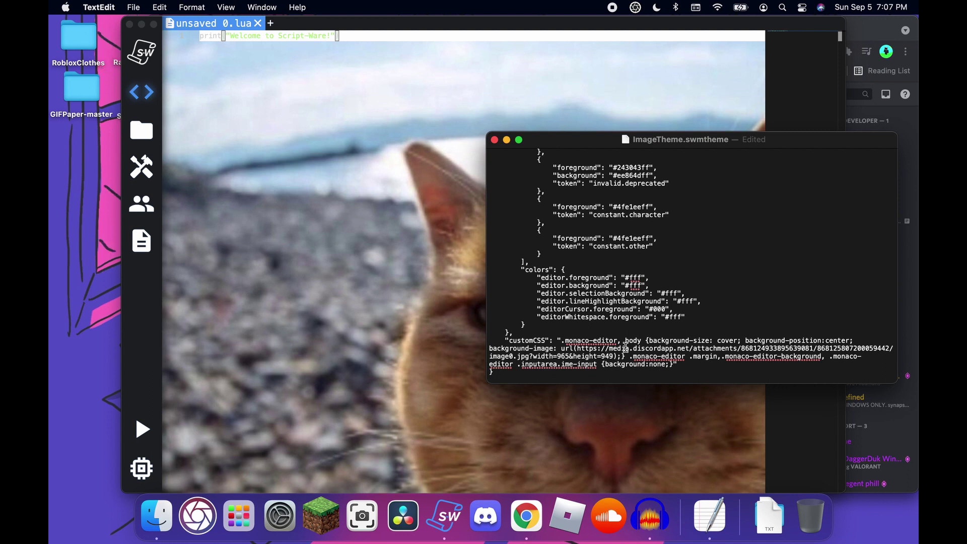
pyautogui.moveTo(578, 349); pyautogui.dragTo(614, 355)
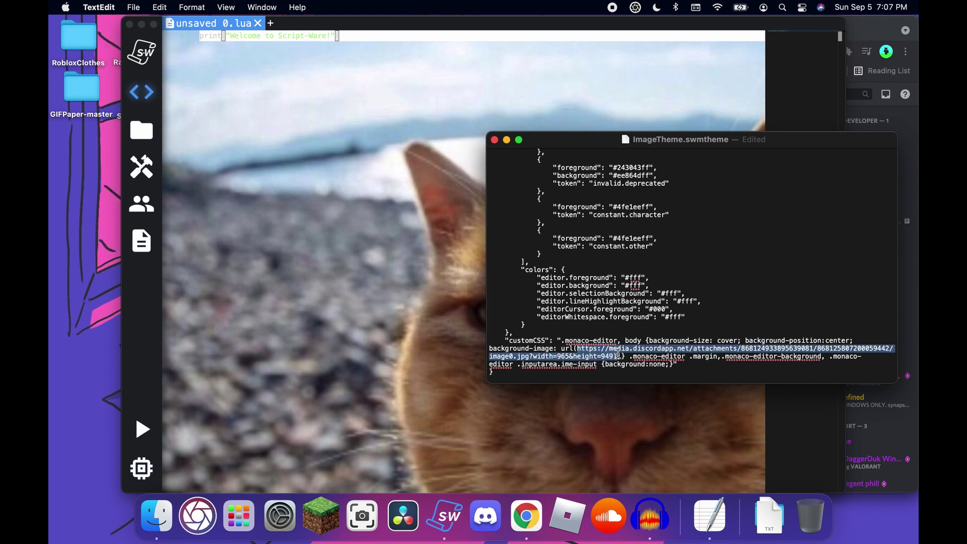
pyautogui.write('https://images-ext-2.discordapp.net/external/51W-CqEhXgAm5dBftepQvoy-NM9rfaZh0x_bPW_7198/https/image.prntscr.com/image/AHRfjroKRMaGr2CWfwbmFA.png')
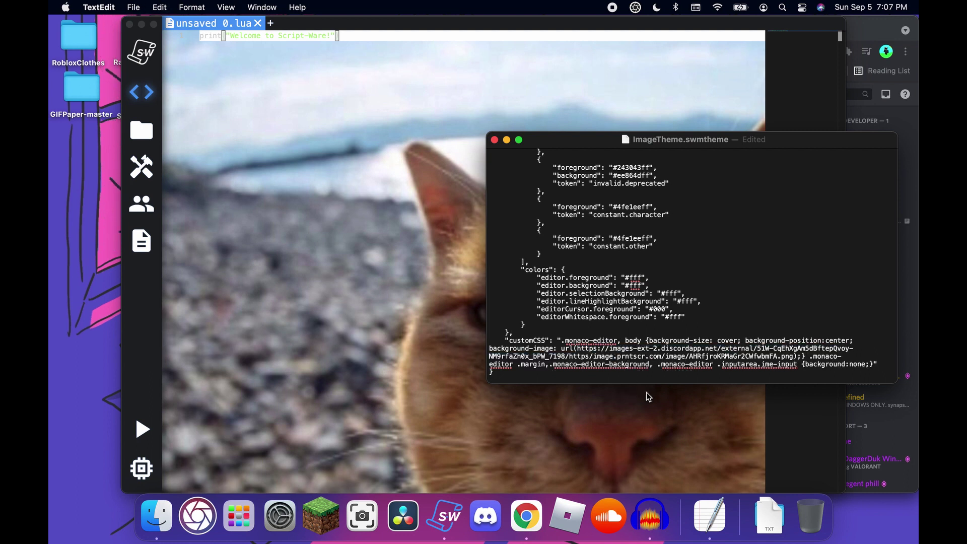
pyautogui.click(571, 395)
pyautogui.press('super+r')
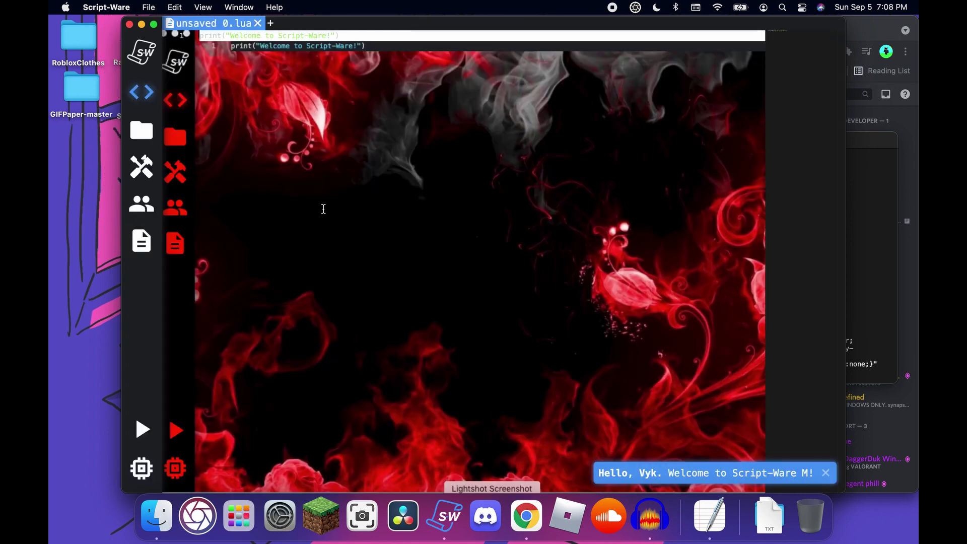
# Compare the customCSS background setting in ImageTheme.swmtheme with the Script-Ware editor, and open the macOS Screenshot tool
pyautogui.press('super+Tab')
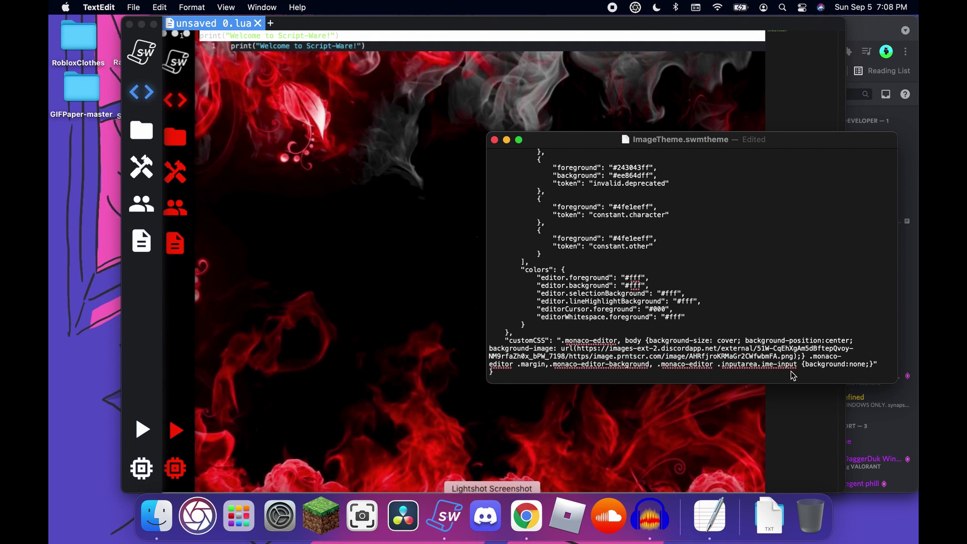
pyautogui.click(619, 399)
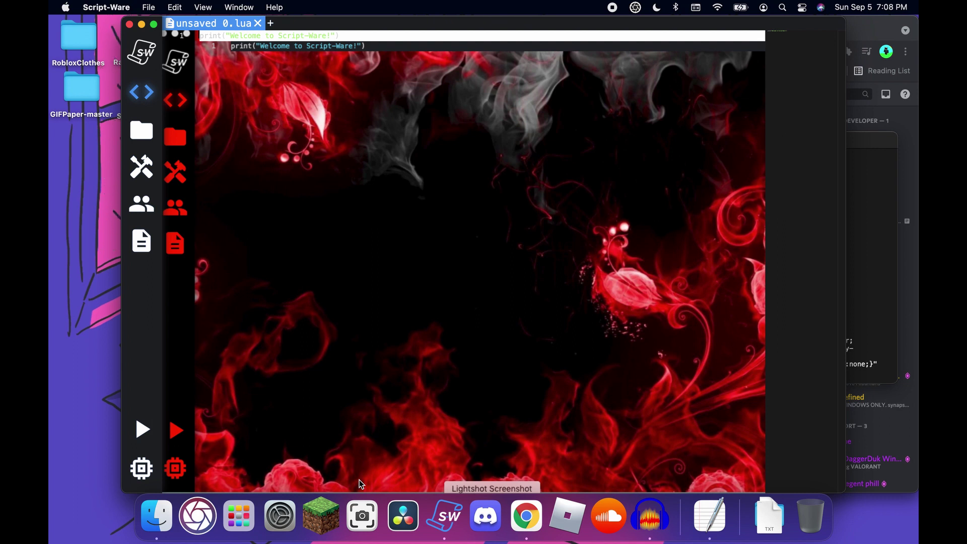
pyautogui.click(361, 514)
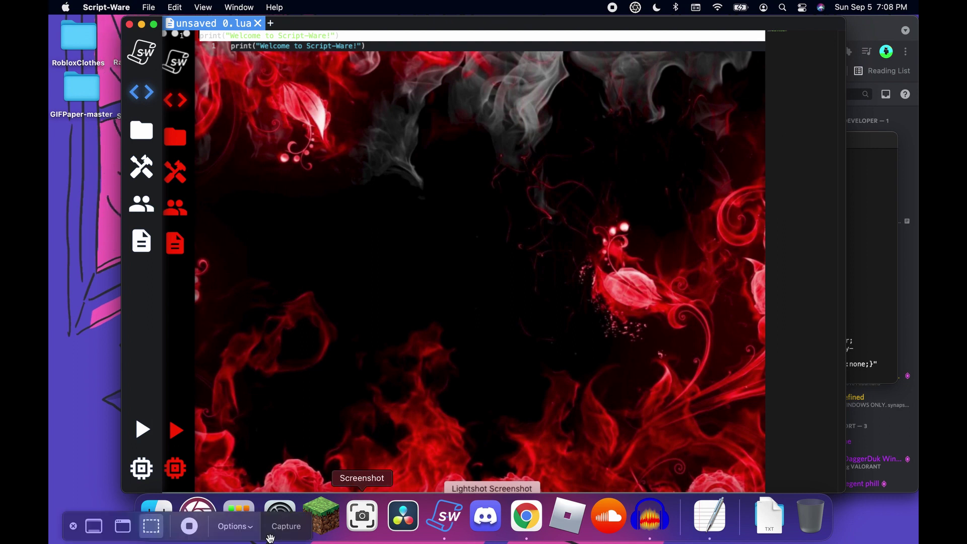